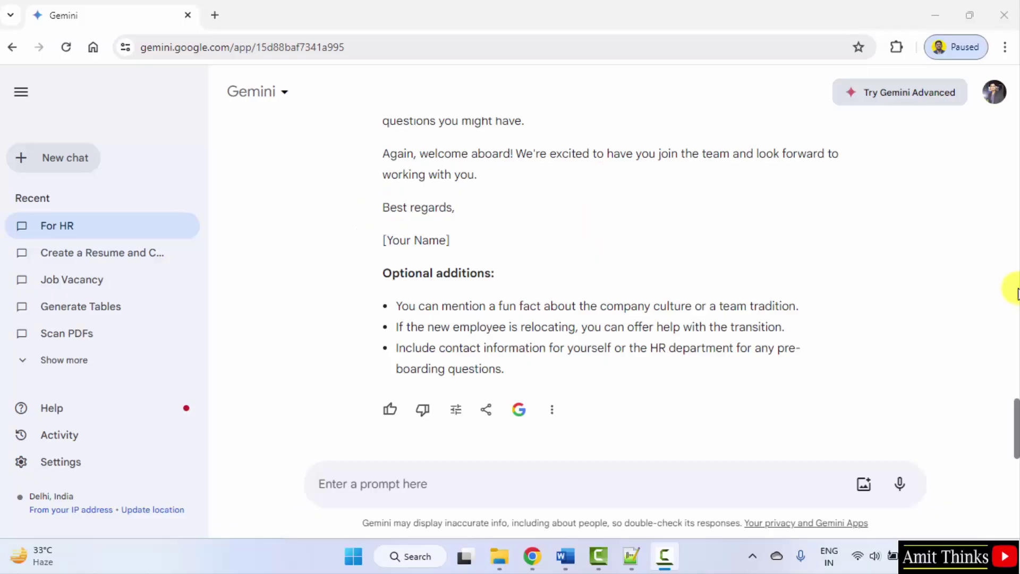
# In a new chat, enter a request for an SQL query returning the maximum marks from the Students table.
pyautogui.click(64, 169)
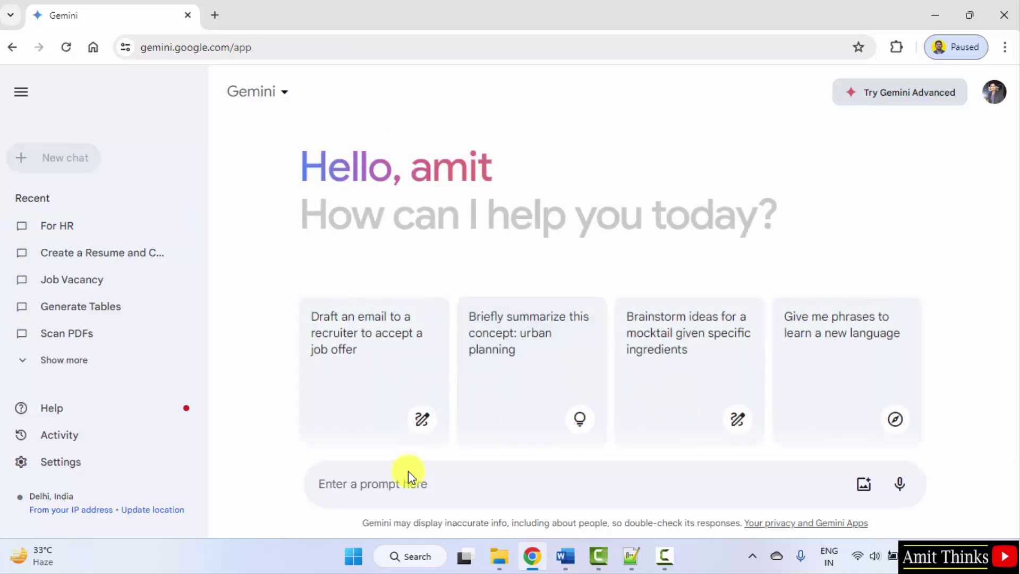
pyautogui.click(398, 481)
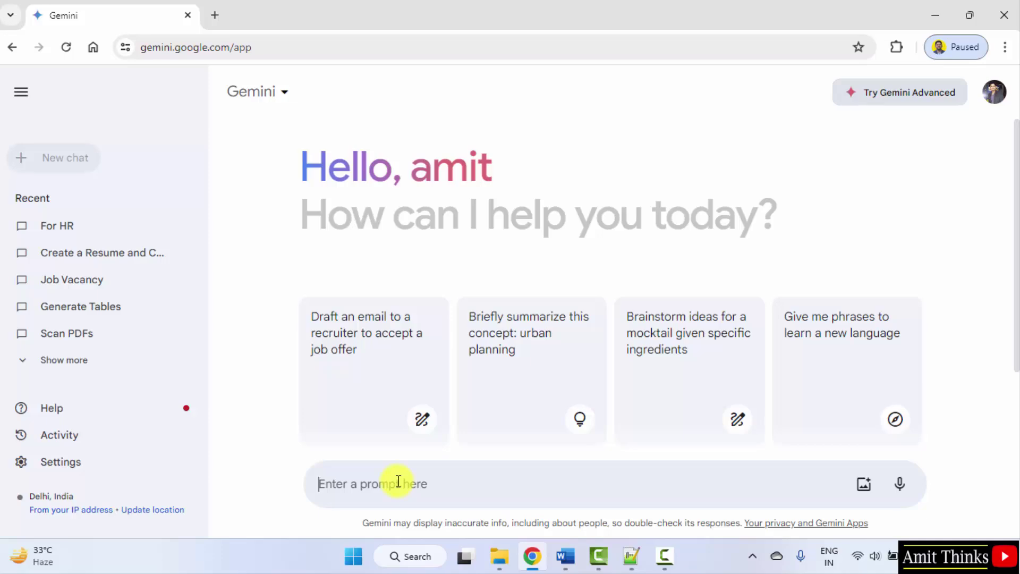
pyautogui.write('Wri')
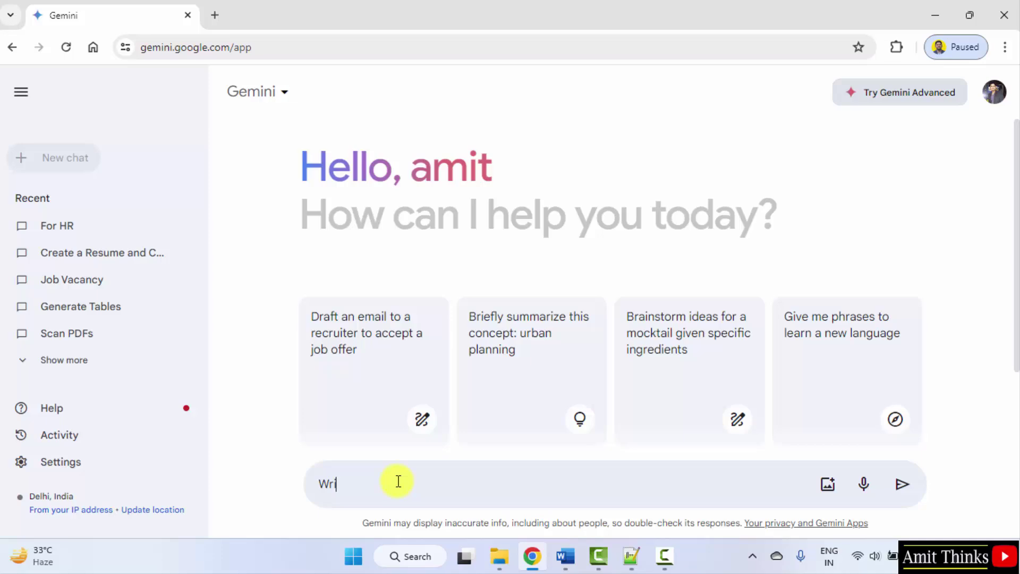
pyautogui.write('te an SQL query')
pyautogui.hotkey('ctrl', 'a')
pyautogui.write('Write an SQL query to get the maximum marks from a Students table')
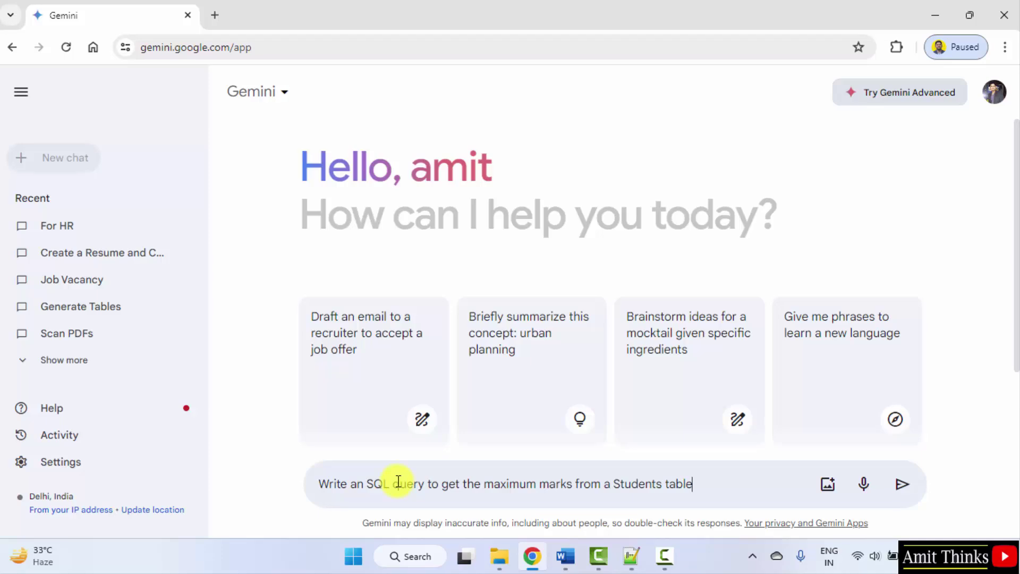
pyautogui.doubleClick(639, 483)
pyautogui.click(728, 482)
# Send the SQL request and double-check Gemini's answer with Google search.
pyautogui.click(903, 485)
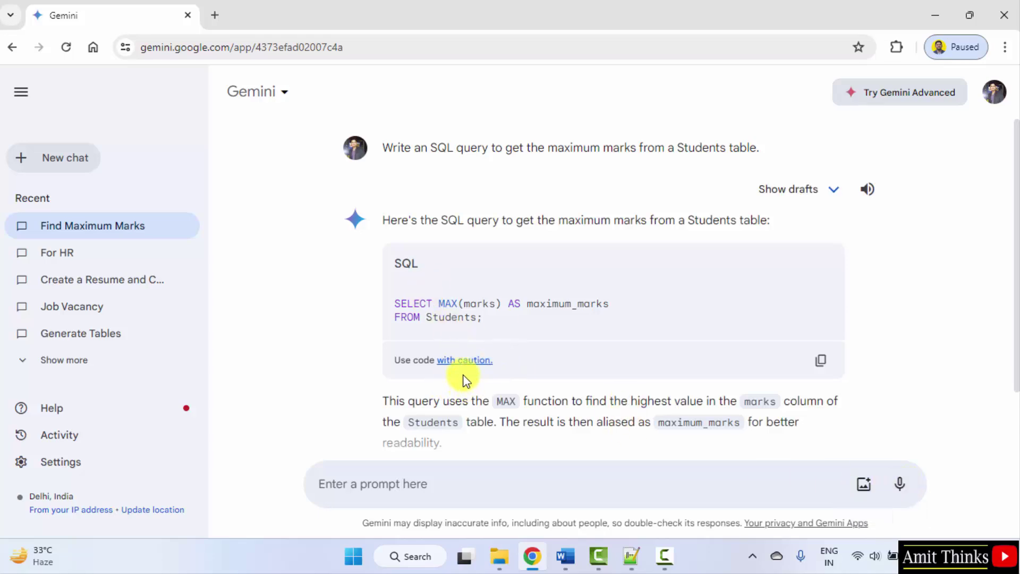
pyautogui.scroll(-2, 541, 372)
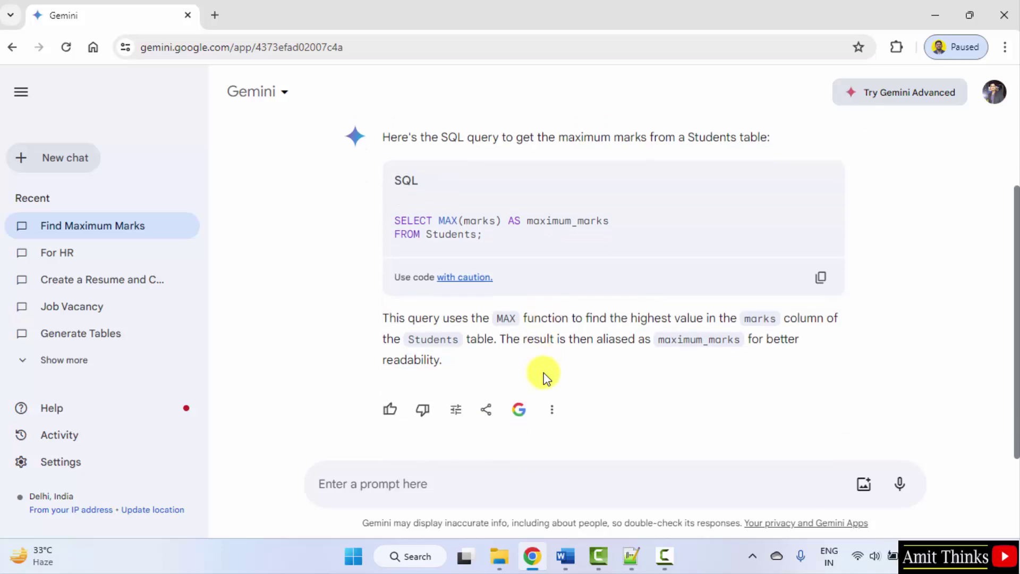
pyautogui.click(486, 409)
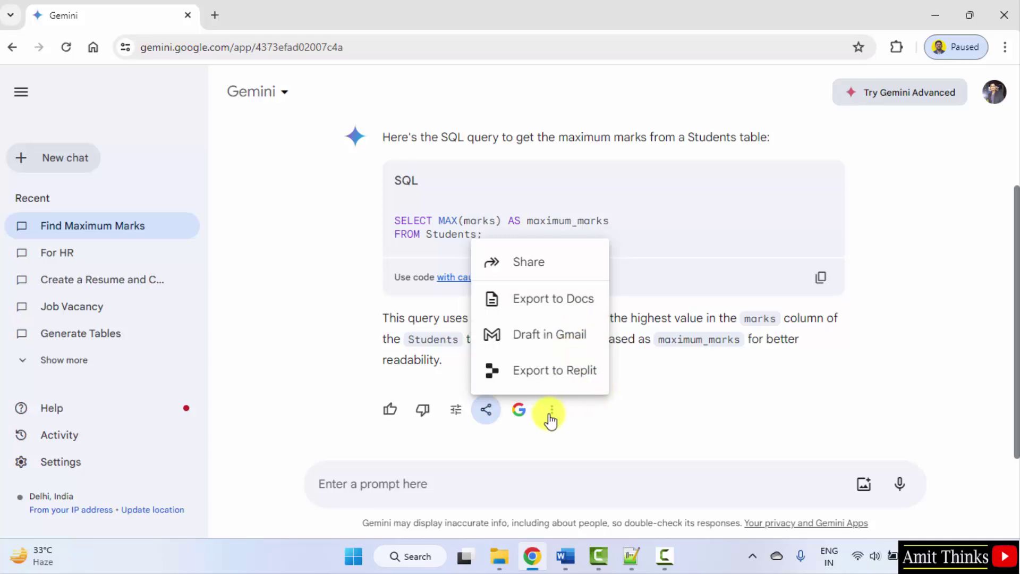
pyautogui.click(523, 417)
pyautogui.click(523, 417)
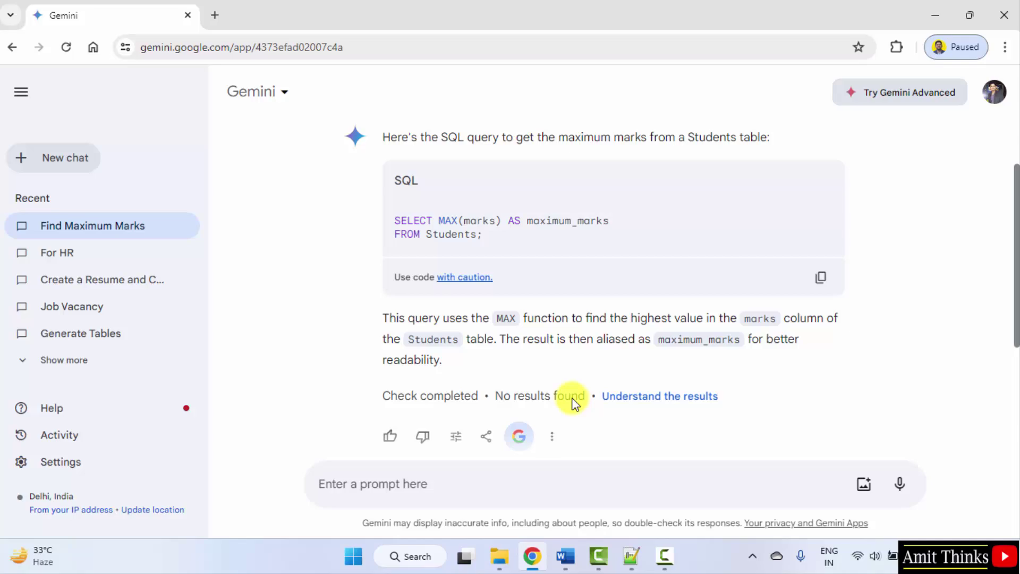
# Copy the SELECT MAX(marks) query from the answer's code block.
pyautogui.click(551, 439)
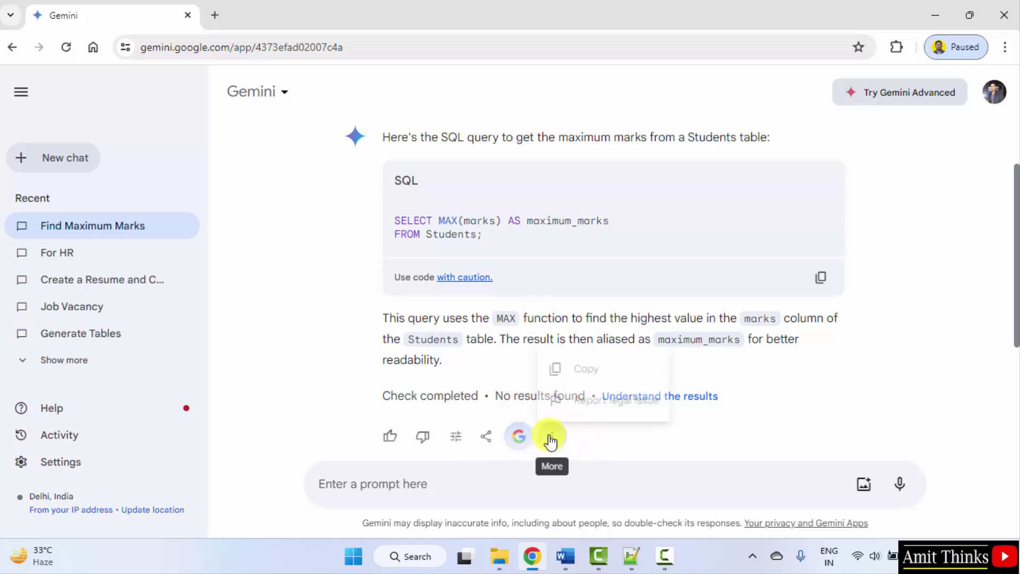
pyautogui.click(748, 400)
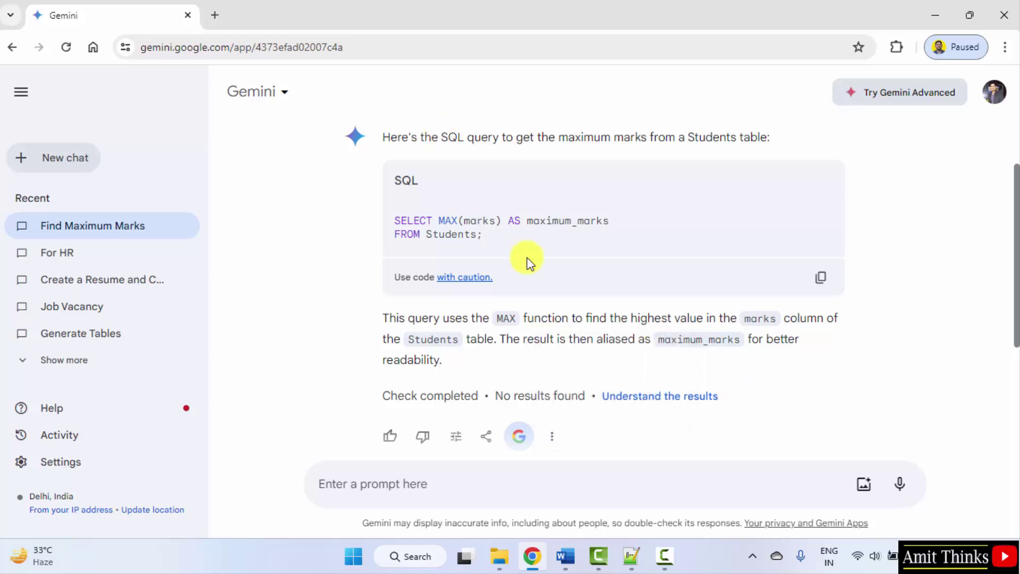
pyautogui.click(552, 436)
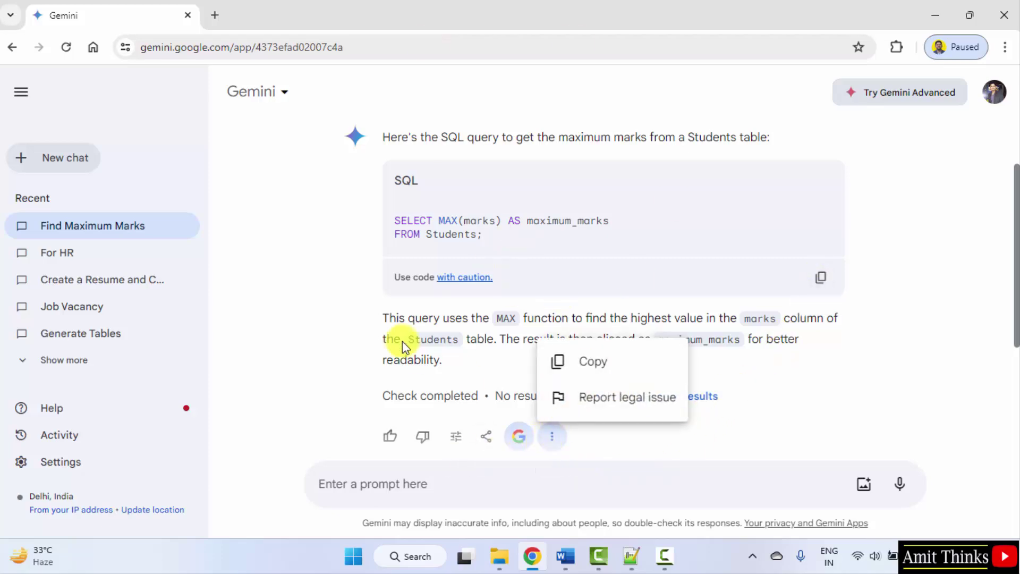
pyautogui.click(804, 451)
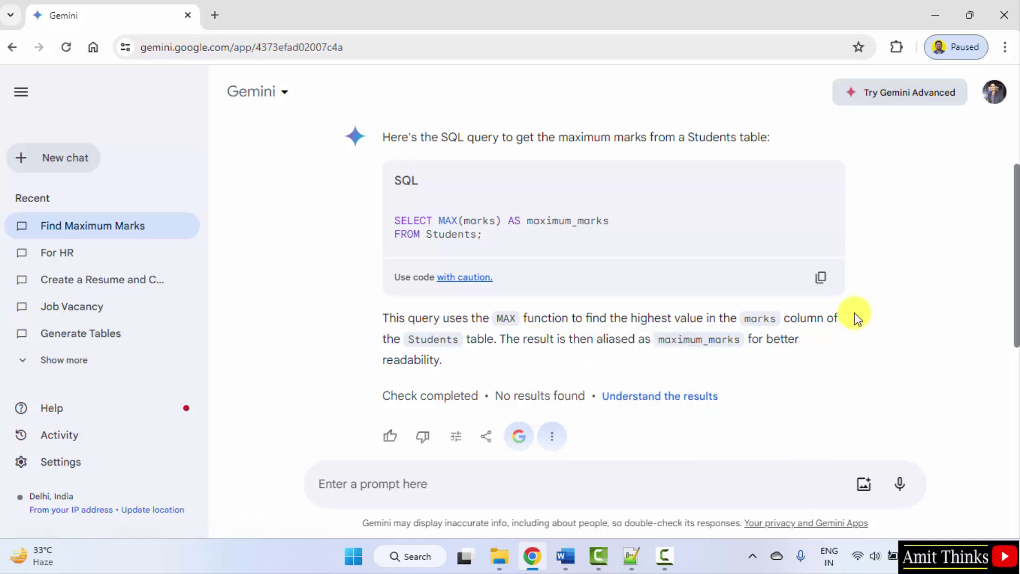
pyautogui.click(819, 280)
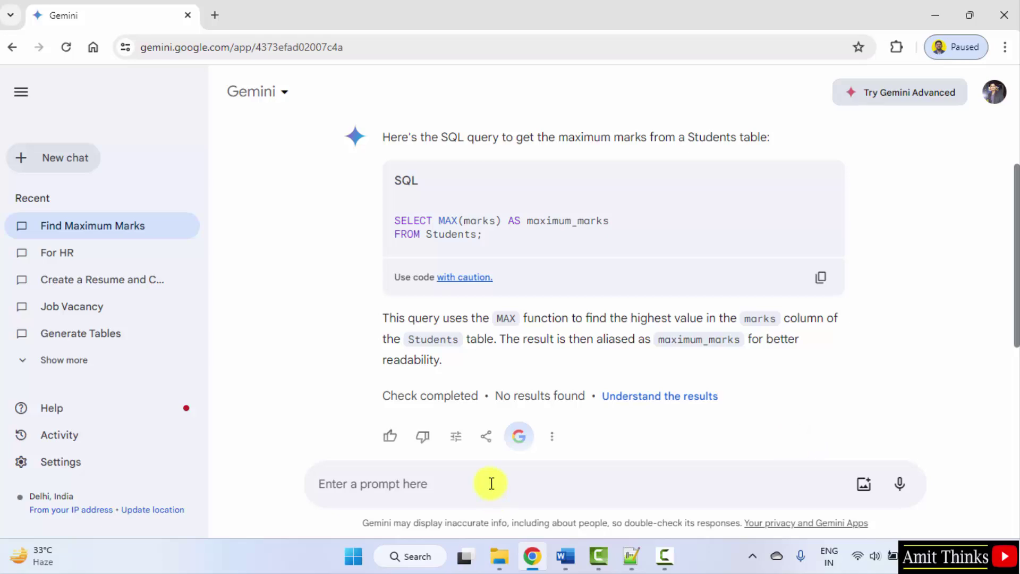
# Send the prompt 'Write a Python code for hello world.'.
pyautogui.write('W')
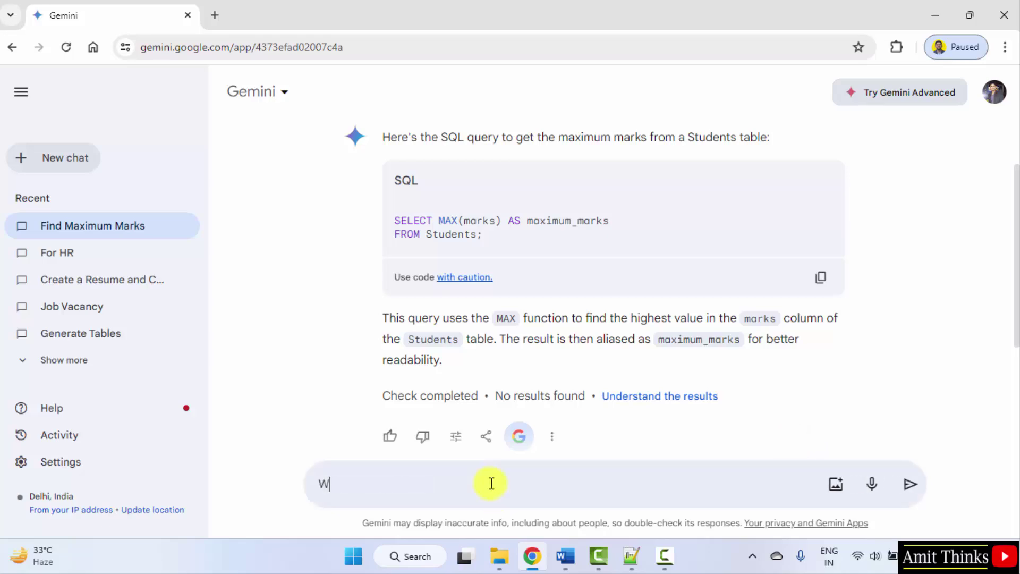
pyautogui.write('rite a P')
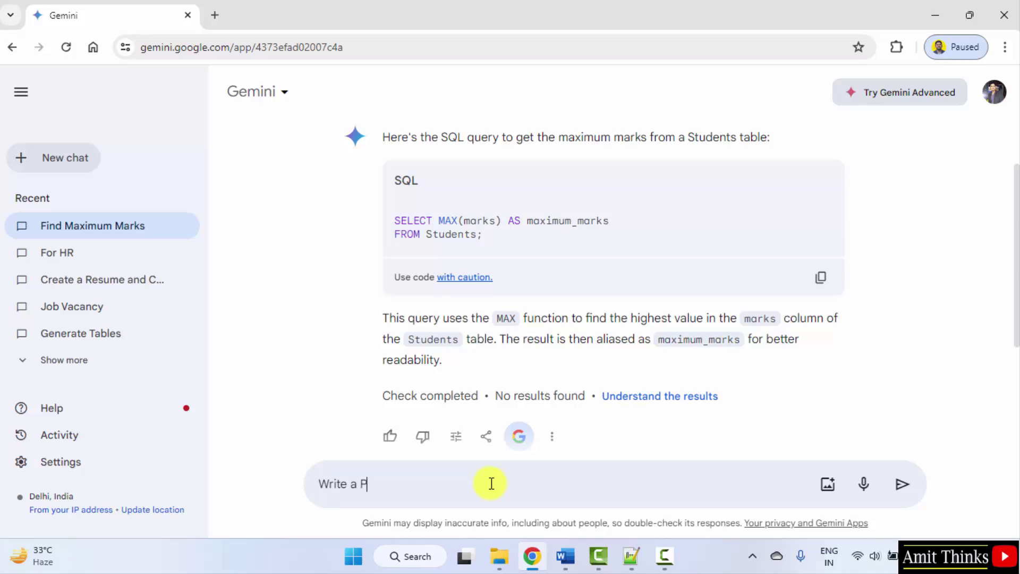
pyautogui.write('ython code for hello world')
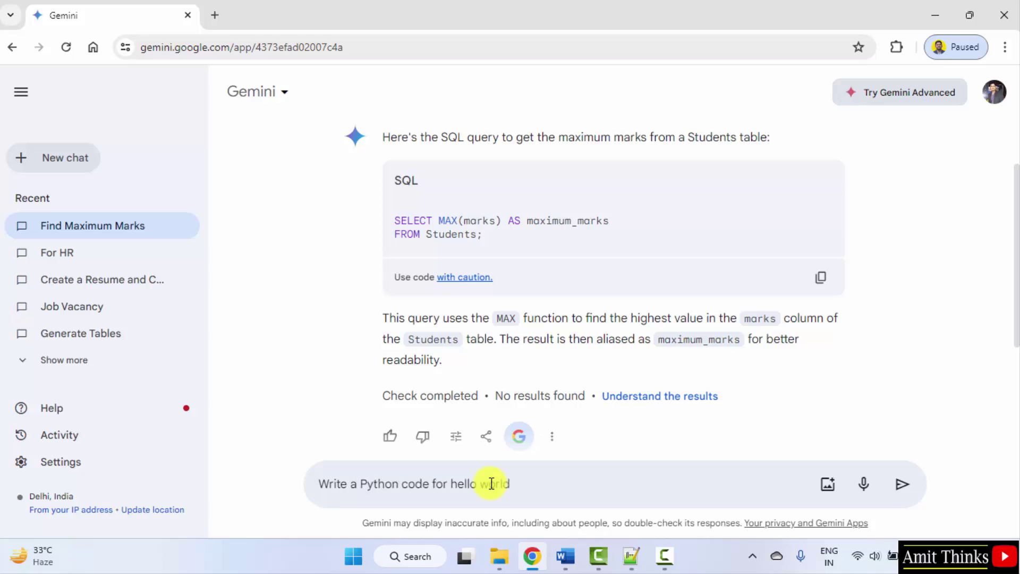
pyautogui.write('.')
pyautogui.click(907, 485)
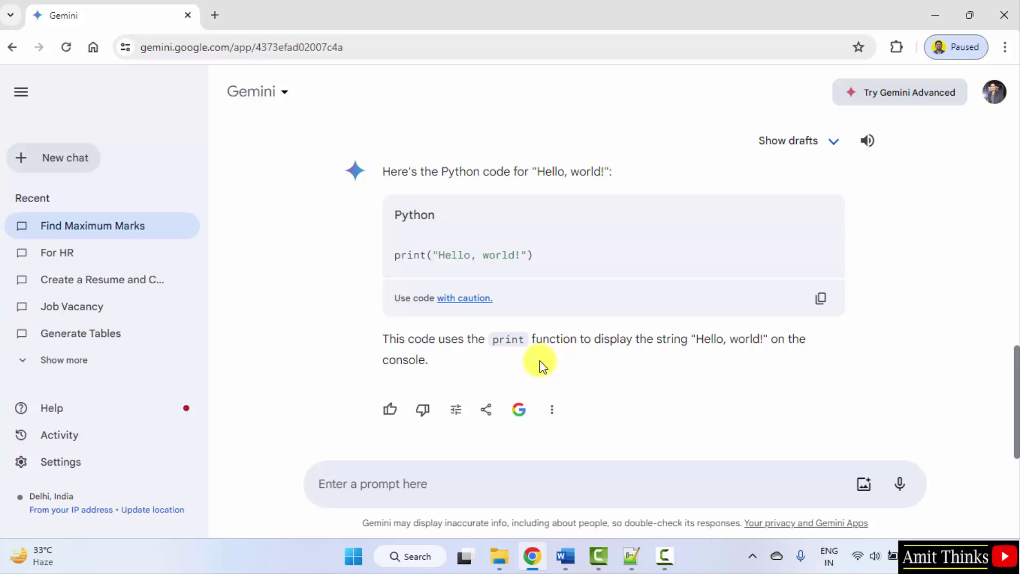
# Ask 'How can we implement binary search in Python?' and review the bisect, recursive and iterative versions.
pyautogui.click(513, 485)
pyautogui.write('How ca')
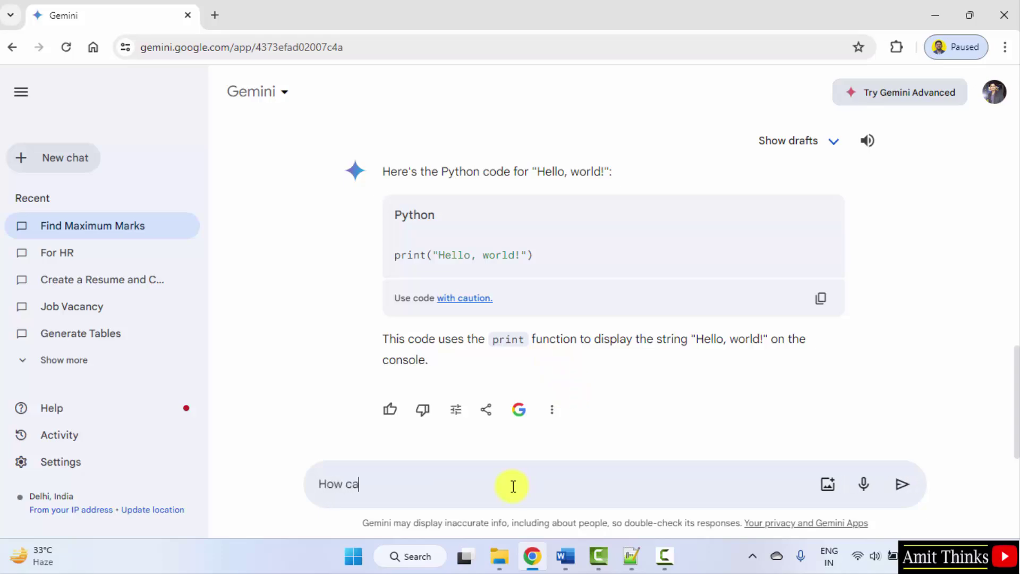
pyautogui.write('n we implement')
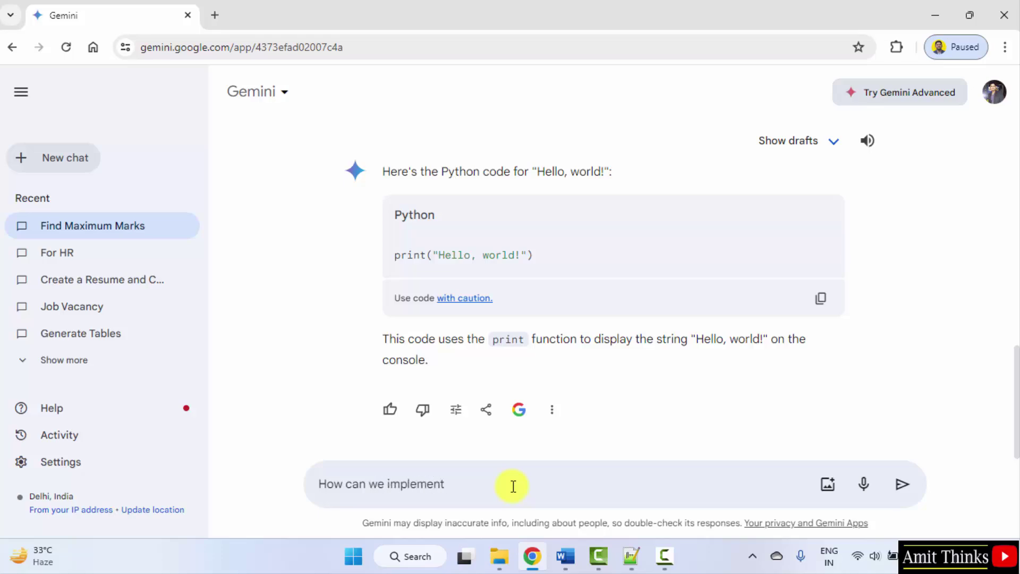
pyautogui.write(' binary search in Python?')
pyautogui.click(903, 485)
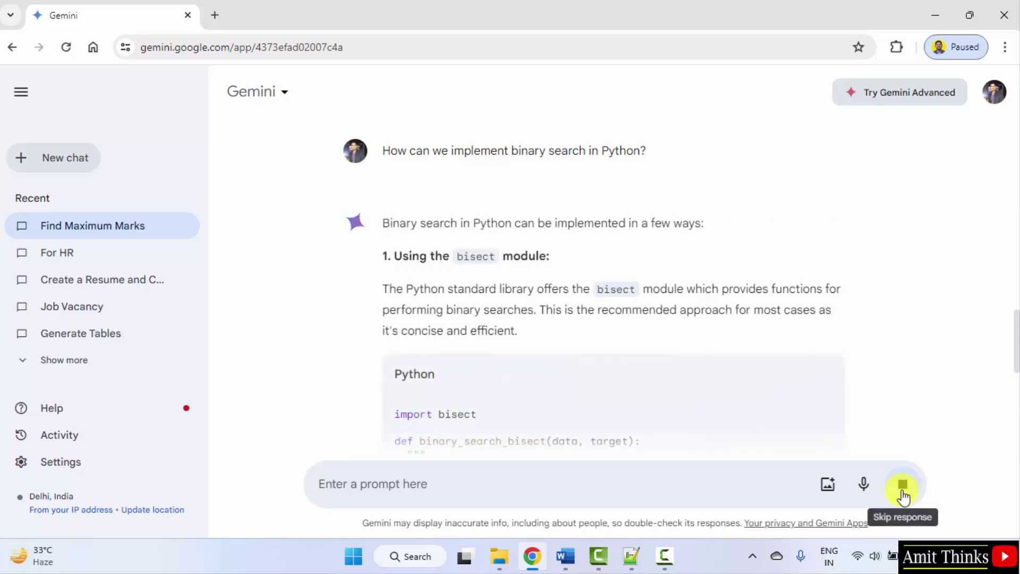
pyautogui.scroll(-10, 492, 378)
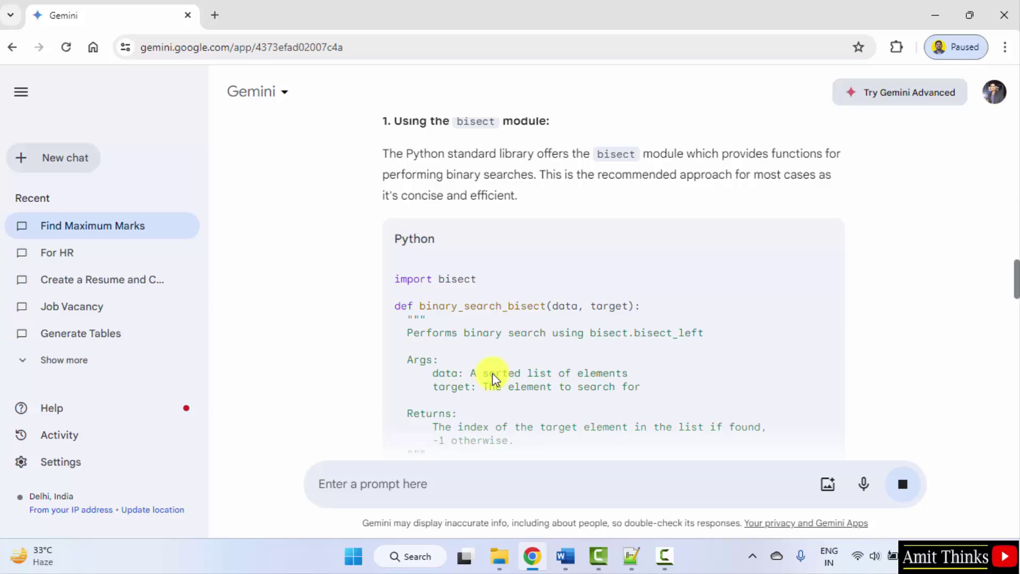
pyautogui.scroll(-9, 488, 347)
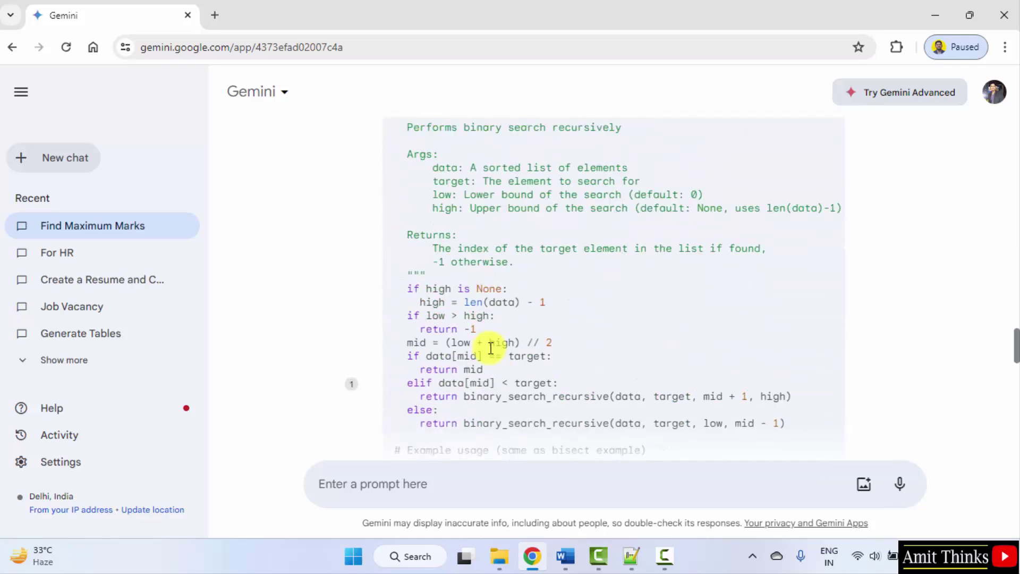
pyautogui.scroll(-10, 470, 320)
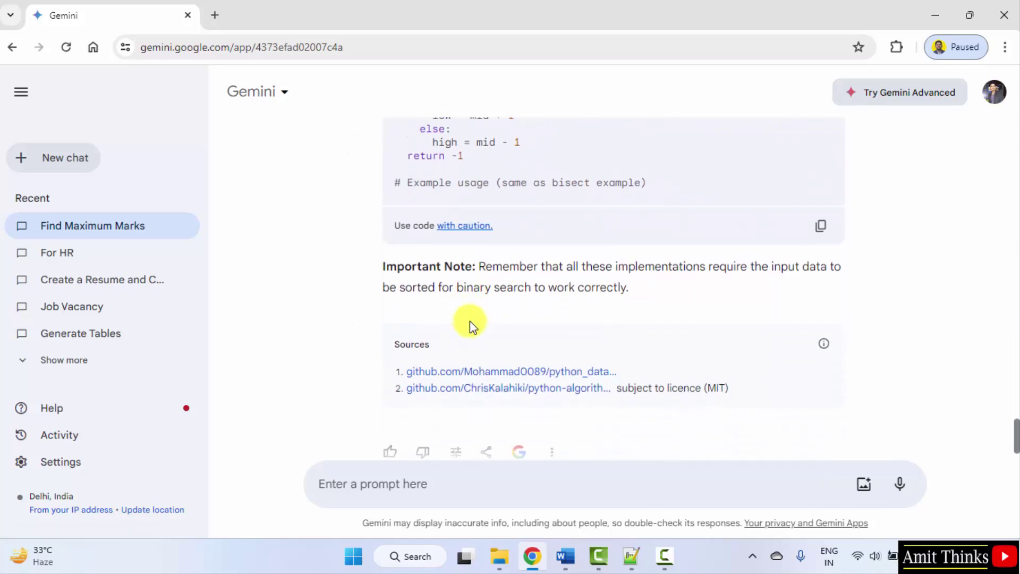
pyautogui.scroll(8, 589, 332)
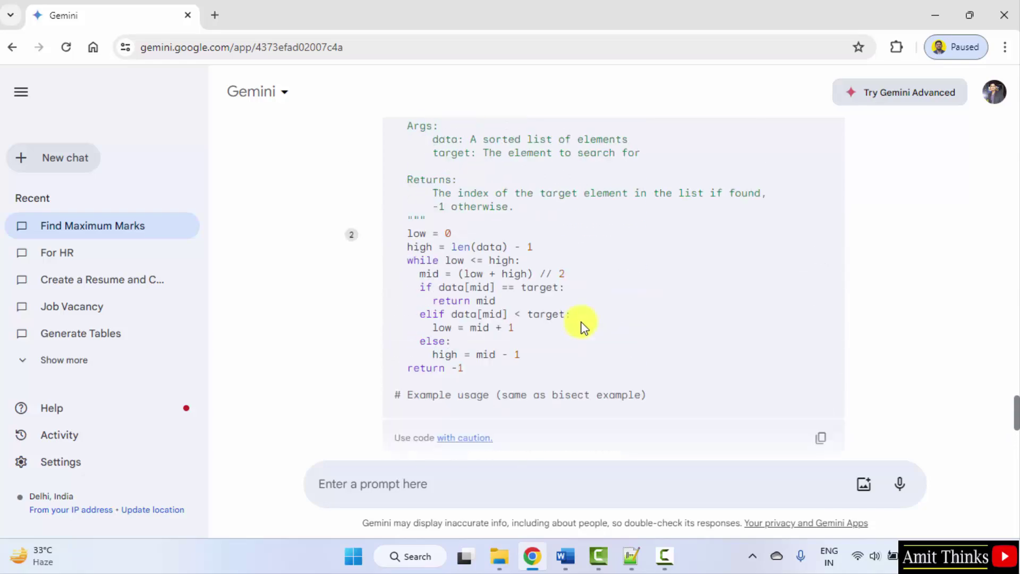
pyautogui.scroll(3, 578, 318)
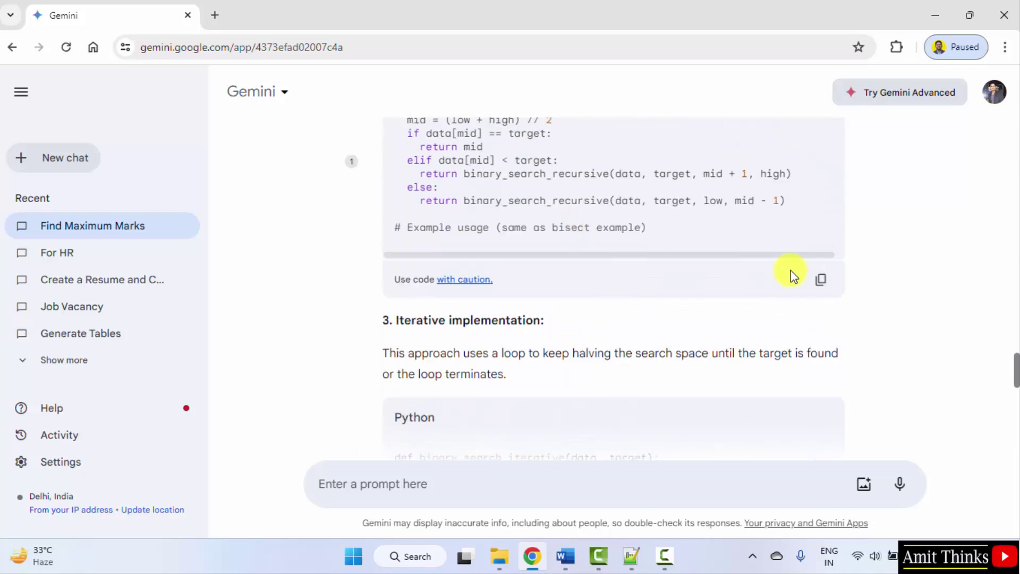
pyautogui.scroll(-5, 668, 317)
pyautogui.scroll(-6, 668, 317)
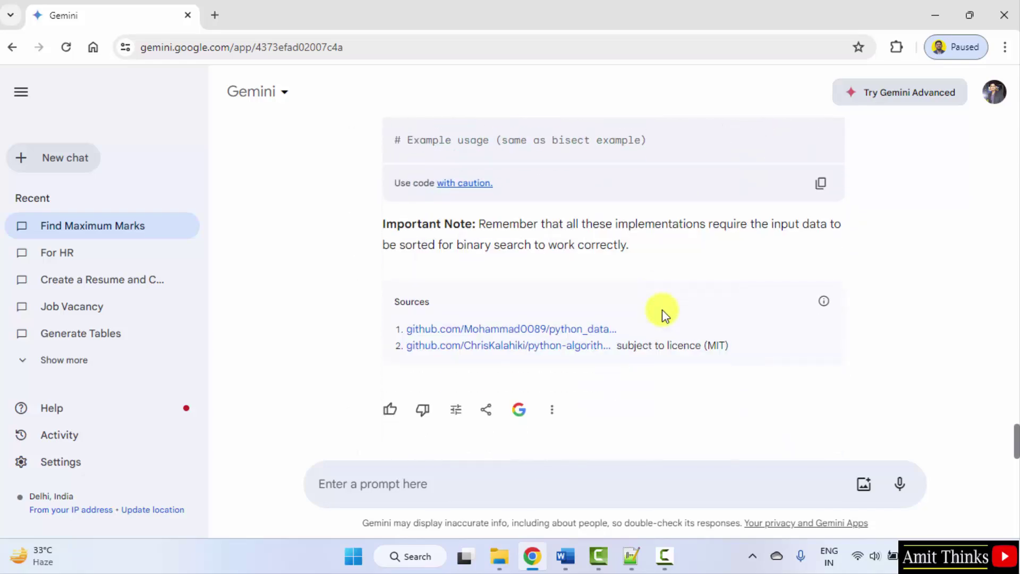
pyautogui.click(550, 414)
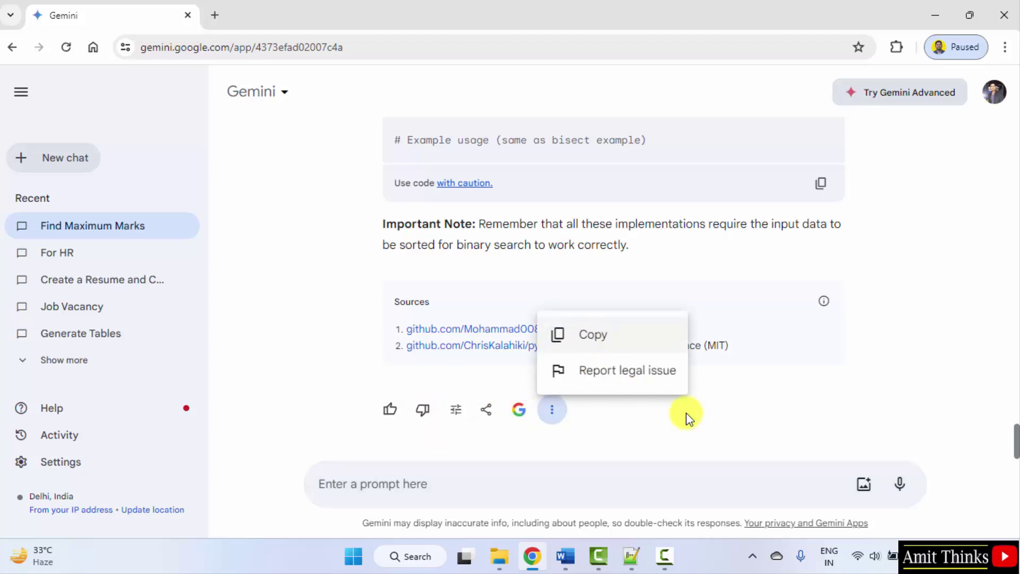
pyautogui.click(741, 419)
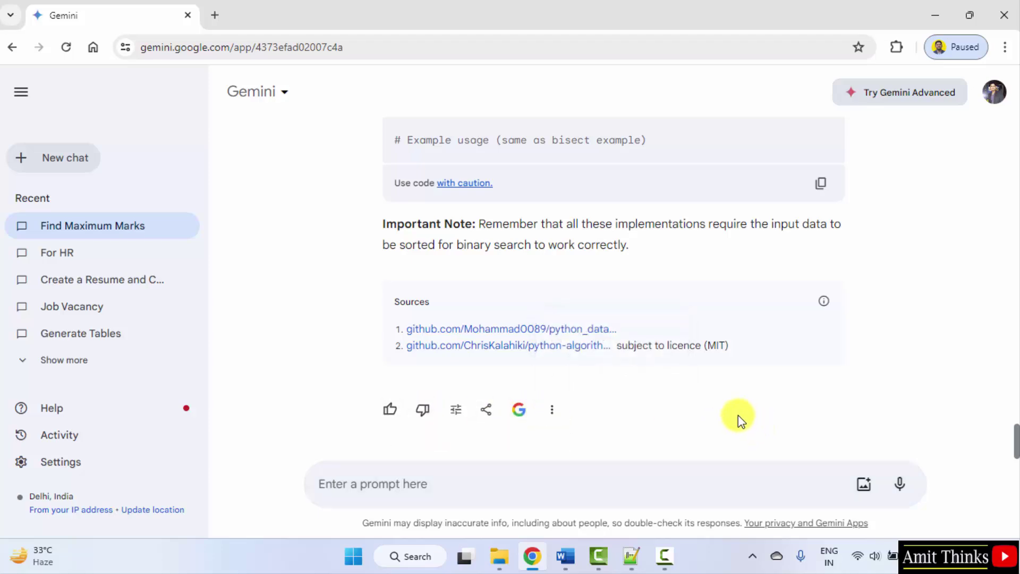
# Ask 'Explain how the length() function works in Java' and read through the 13-character example.
pyautogui.click(506, 484)
pyautogui.write('Expl')
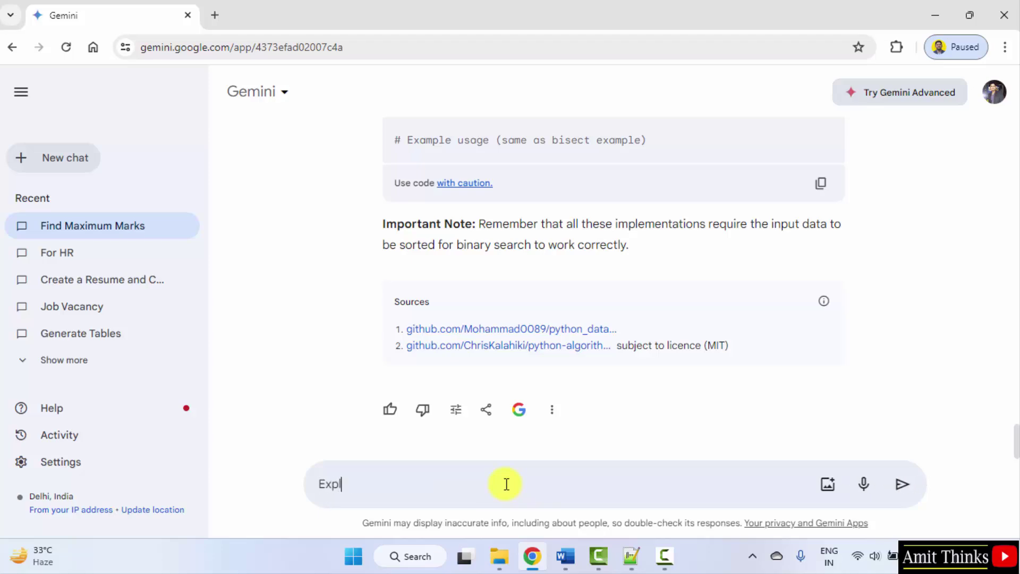
pyautogui.write('ain how the length(0')
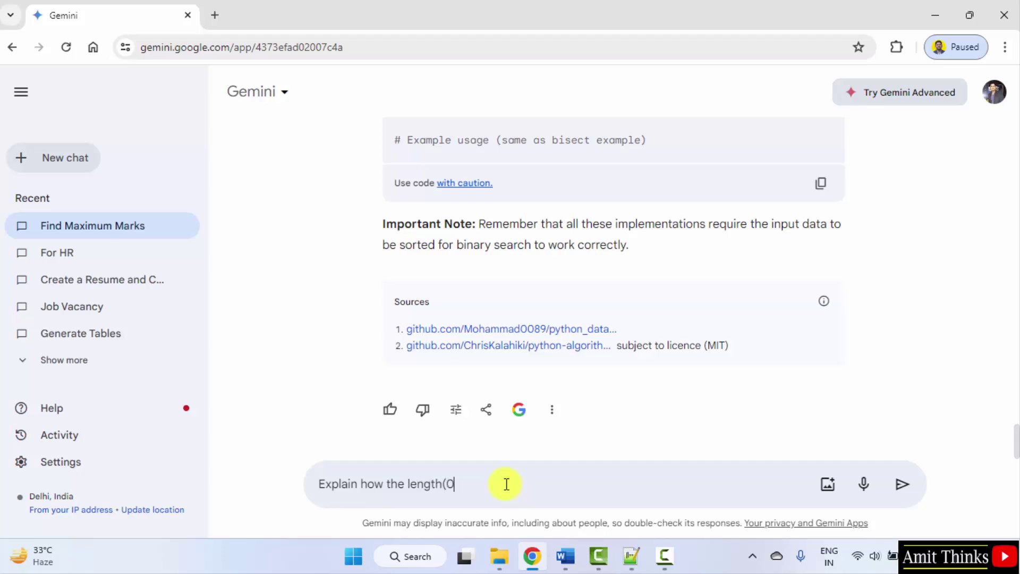
pyautogui.press('BackSpace')
pyautogui.write(') function works in Java')
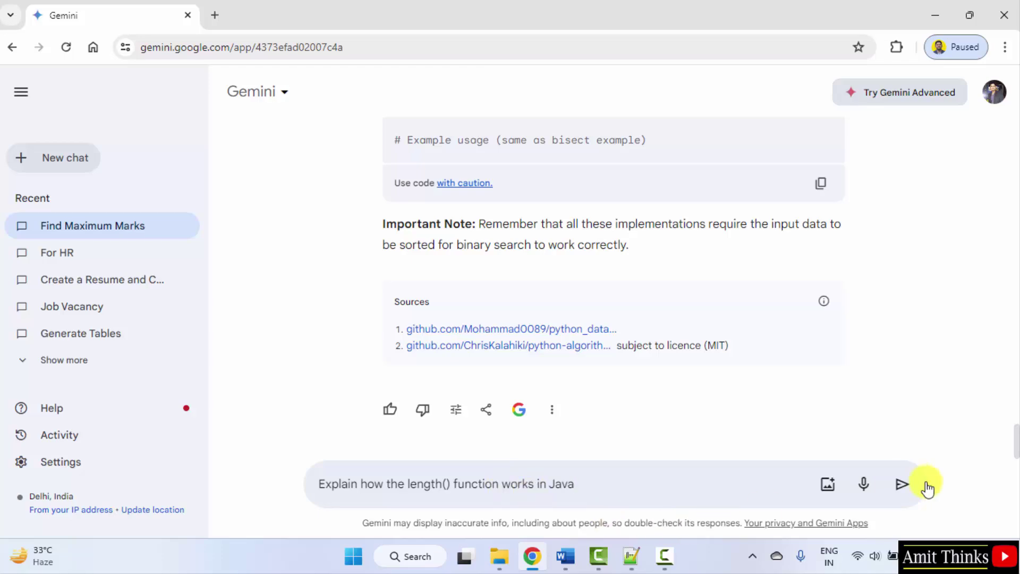
pyautogui.click(899, 486)
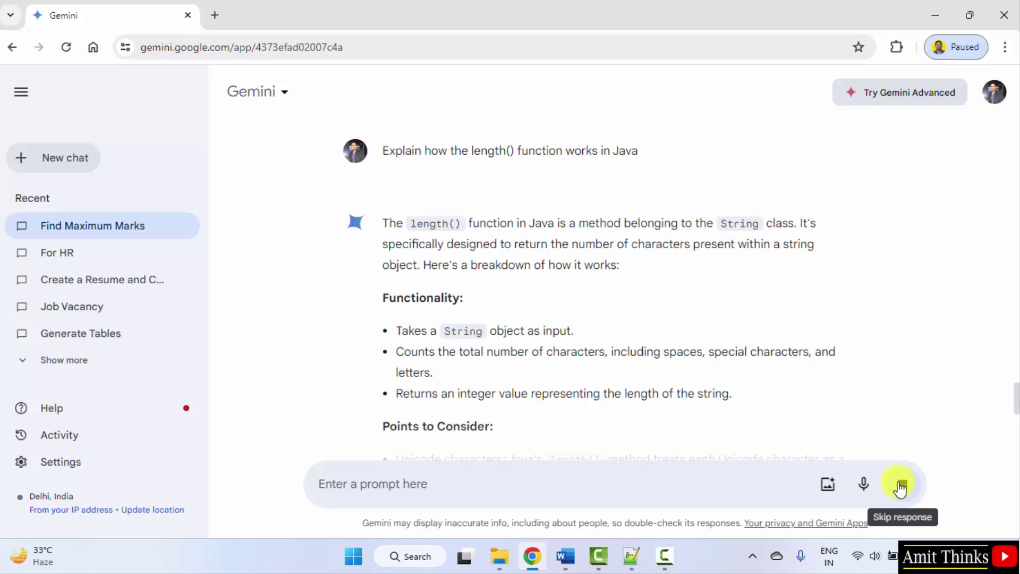
pyautogui.scroll(-3, 462, 258)
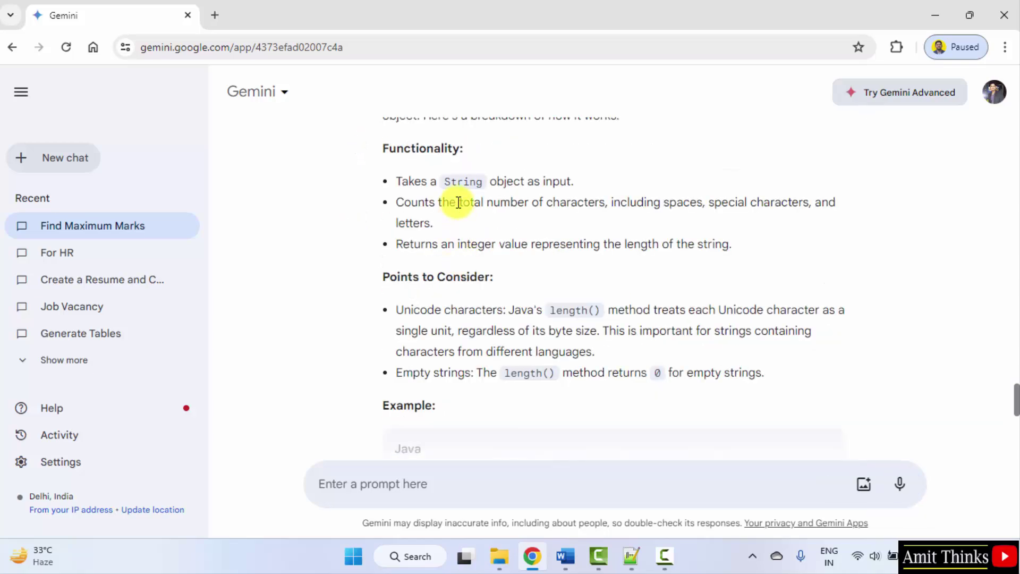
pyautogui.scroll(-2, 471, 257)
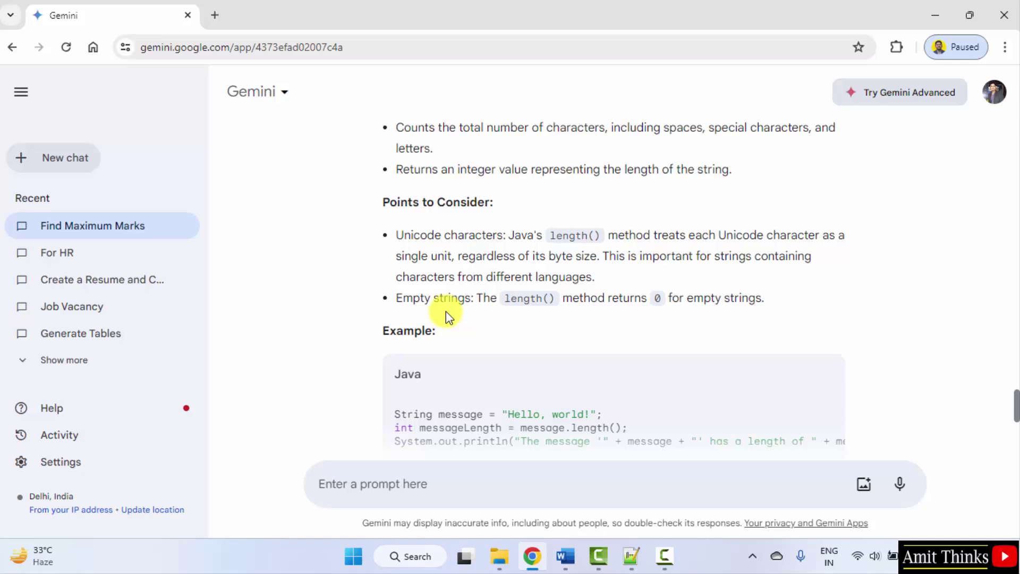
pyautogui.scroll(-4, 446, 318)
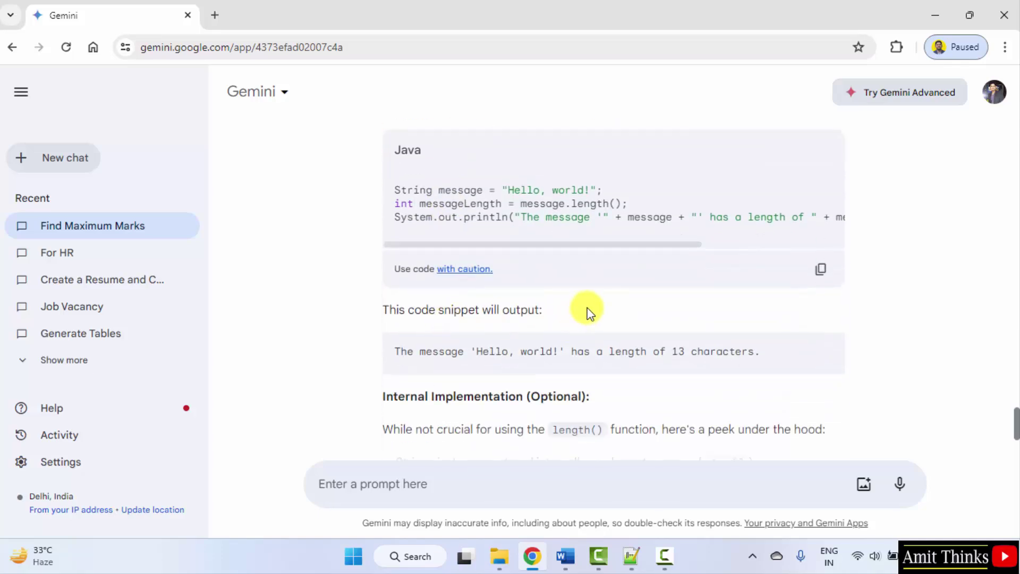
pyautogui.scroll(-4, 512, 332)
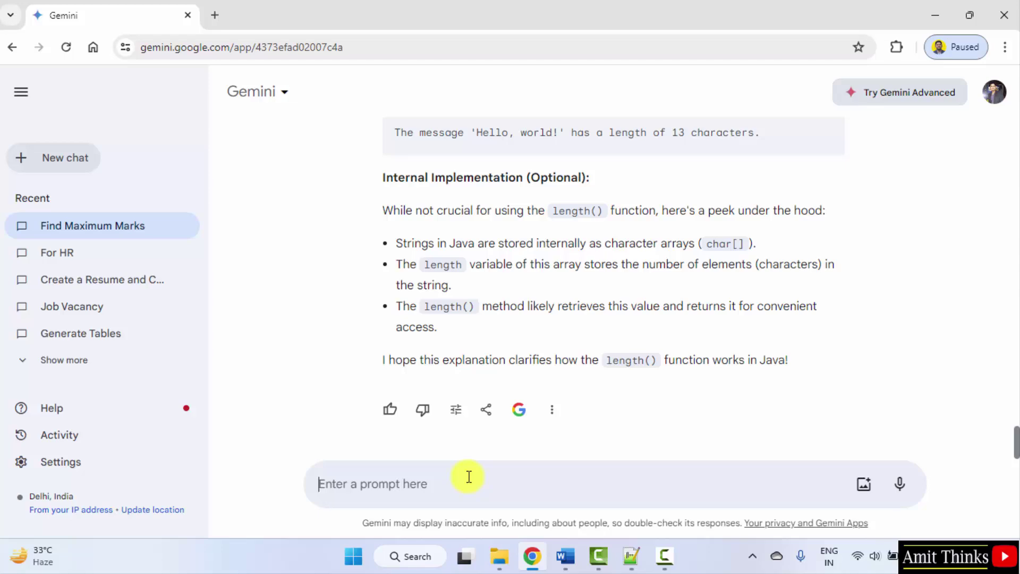
# Send the question 'Show the best pratices for writing if-else in Python'.
pyautogui.write('Show the best prati')
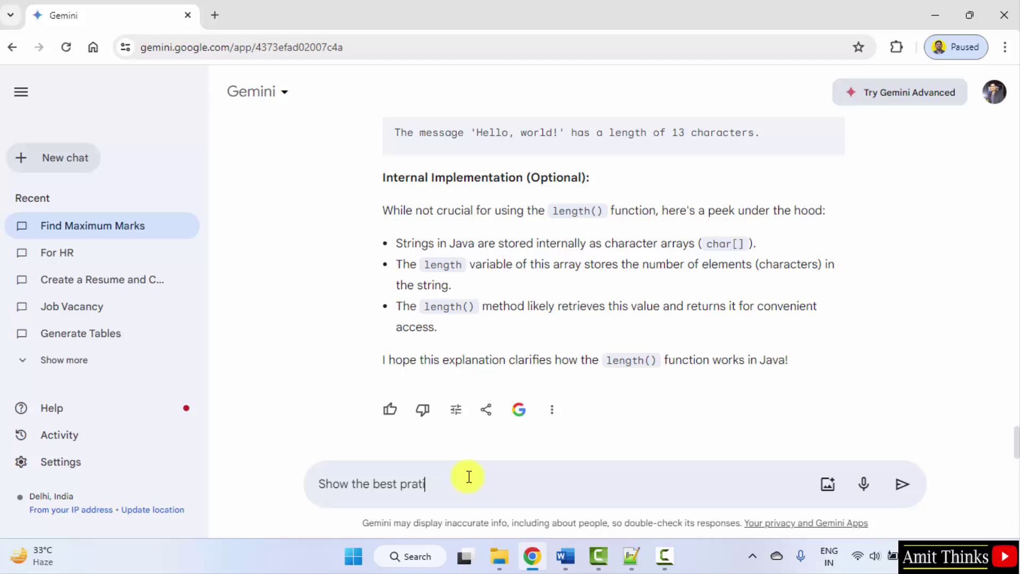
pyautogui.write('ces for writing if-else')
pyautogui.moveTo(504, 482); pyautogui.dragTo(558, 483)
pyautogui.click(562, 483)
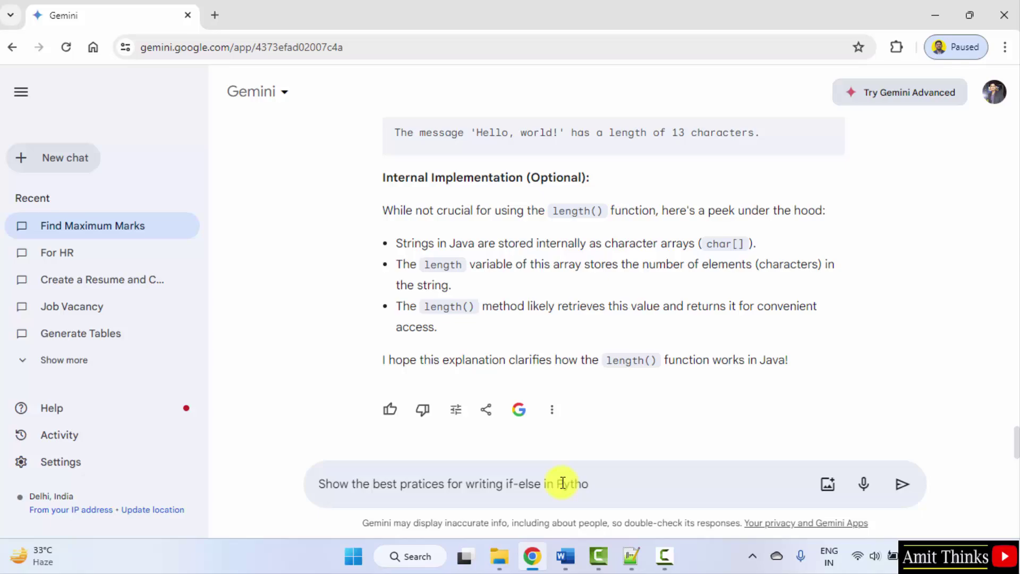
pyautogui.click(901, 485)
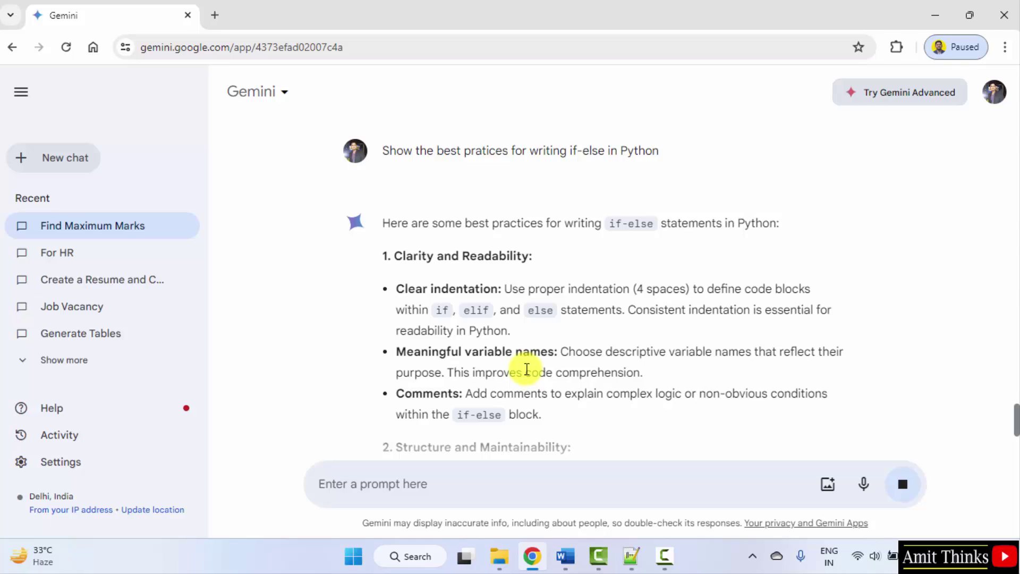
# Scroll through the if-else answer to the calculate_grade and is_positive examples.
pyautogui.scroll(-1, 526, 369)
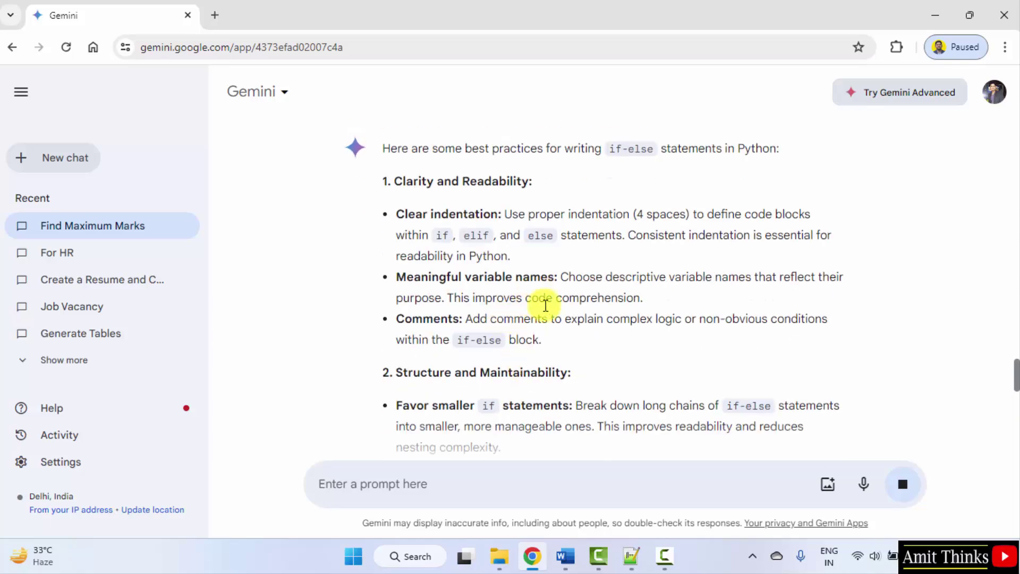
pyautogui.scroll(-4, 546, 304)
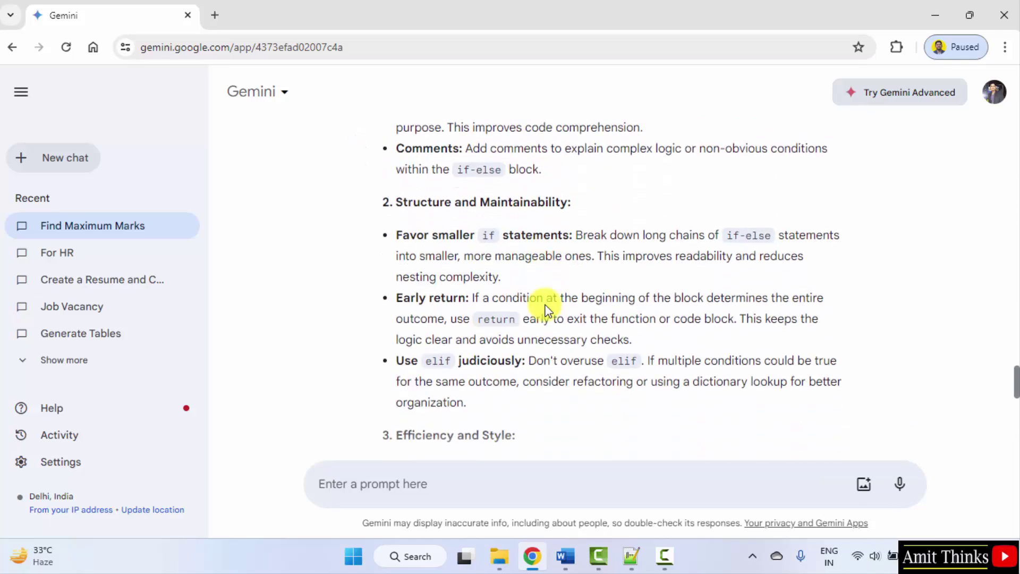
pyautogui.scroll(-4, 554, 325)
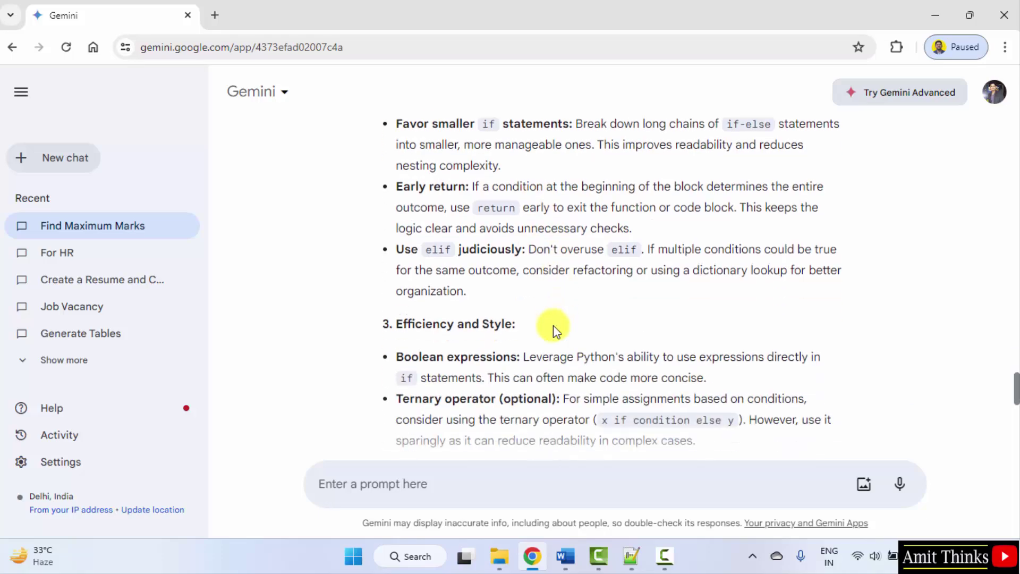
pyautogui.scroll(-2, 553, 318)
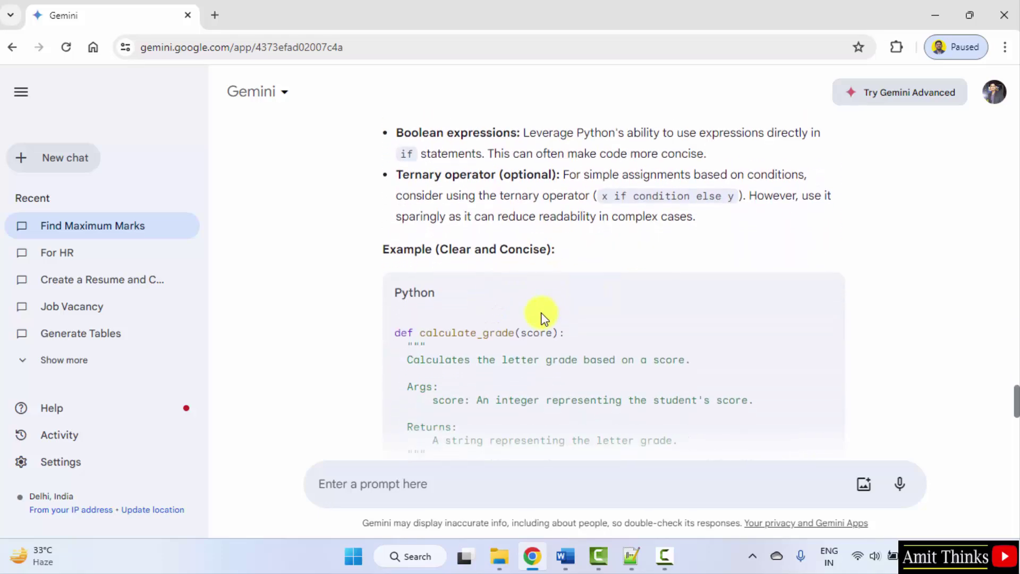
pyautogui.scroll(-2, 543, 319)
pyautogui.scroll(10, 529, 308)
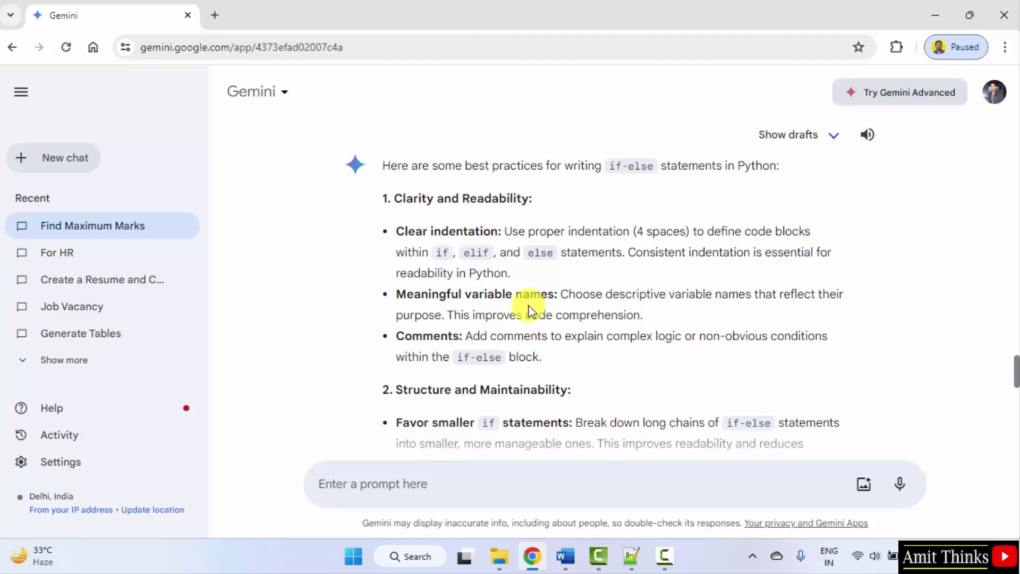
pyautogui.scroll(-5, 531, 309)
pyautogui.scroll(-11, 524, 302)
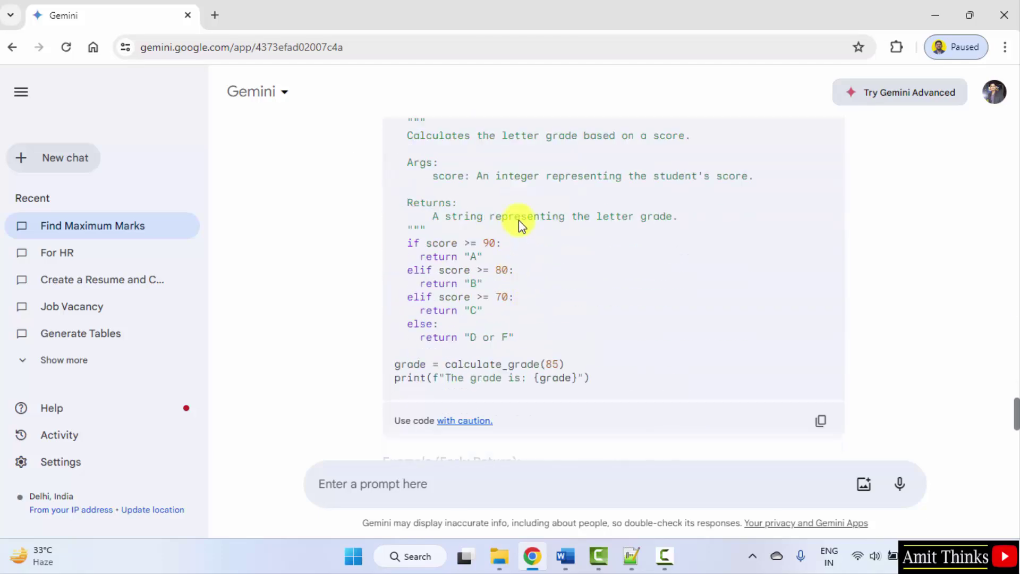
pyautogui.scroll(-7, 507, 271)
pyautogui.scroll(11, 490, 244)
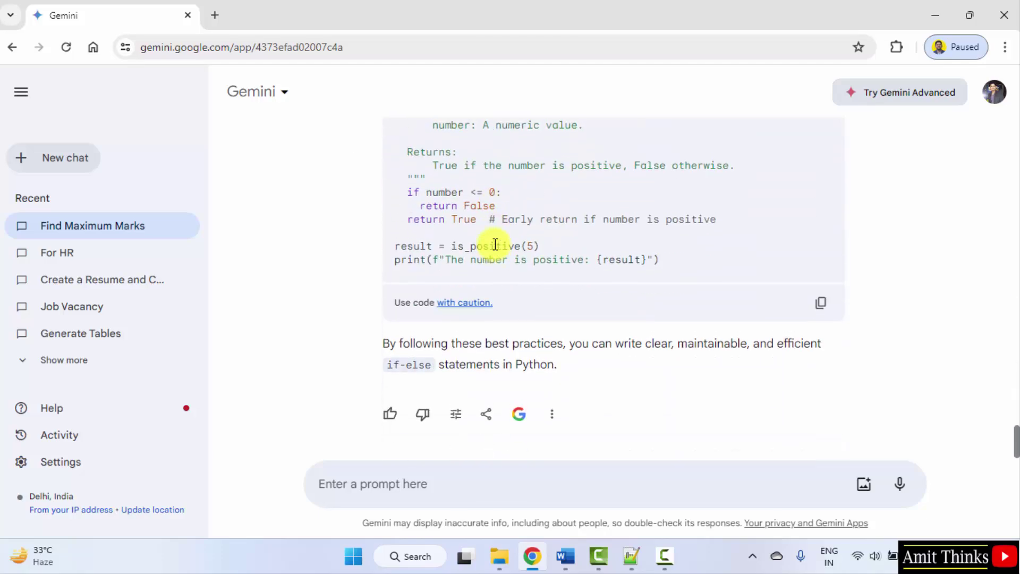
pyautogui.scroll(-10, 490, 246)
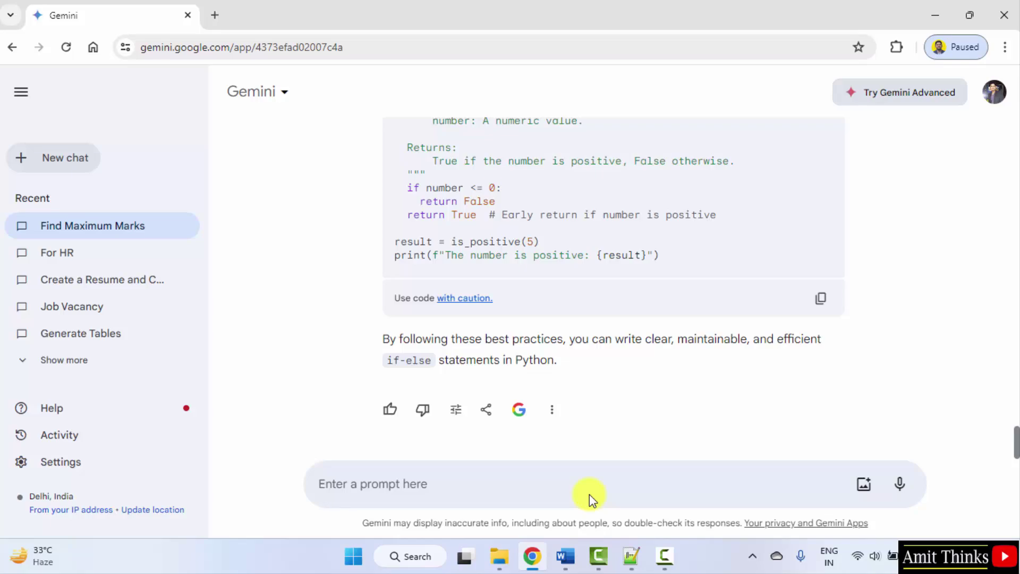
# In Notepad++, delete the dots in the two System.out.println lines of the Java code.
pyautogui.click(632, 556)
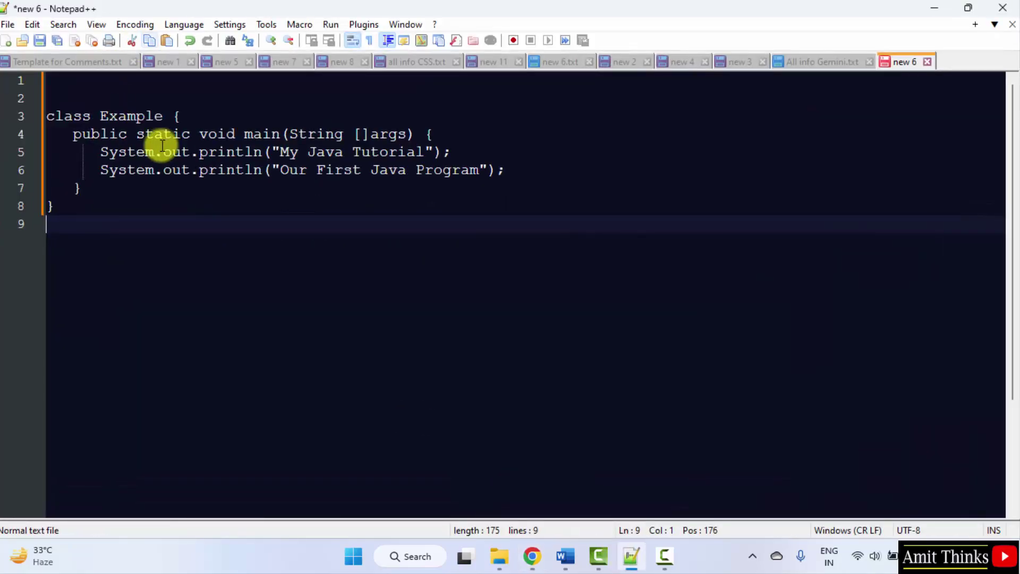
pyautogui.click(163, 152)
pyautogui.moveTo(64, 152); pyautogui.dragTo(515, 171)
pyautogui.click(516, 171)
pyautogui.click(201, 149)
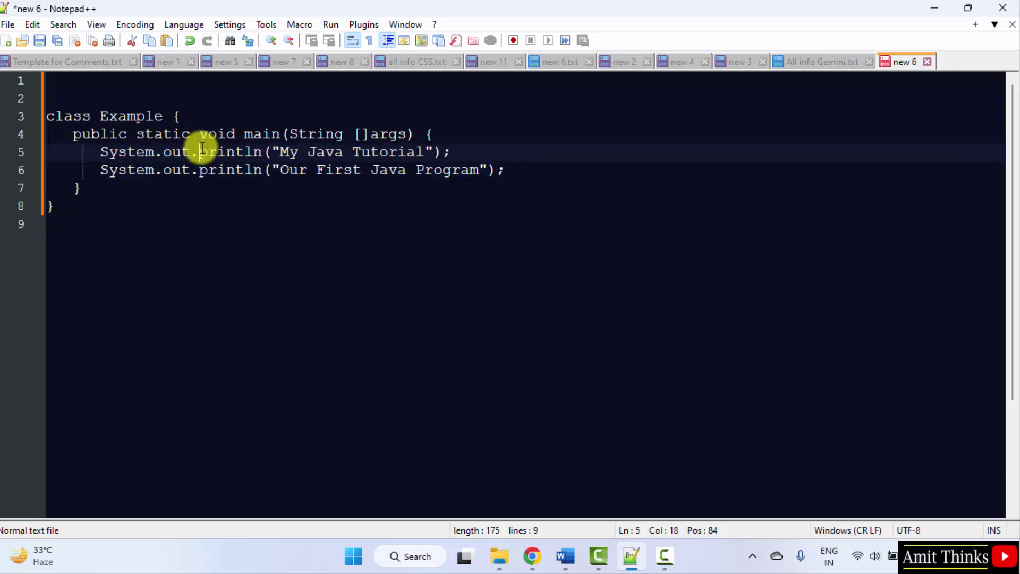
pyautogui.press('BackSpace')
pyautogui.click(163, 169)
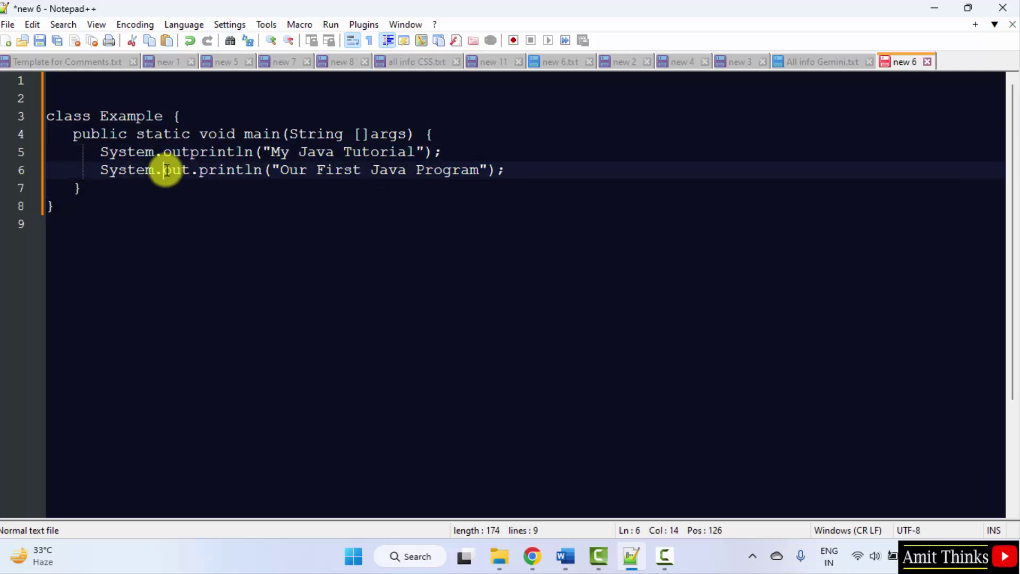
pyautogui.press('BackSpace')
# Write a question on line 1 starting 'How do I fix the' about the code.
pyautogui.click(434, 255)
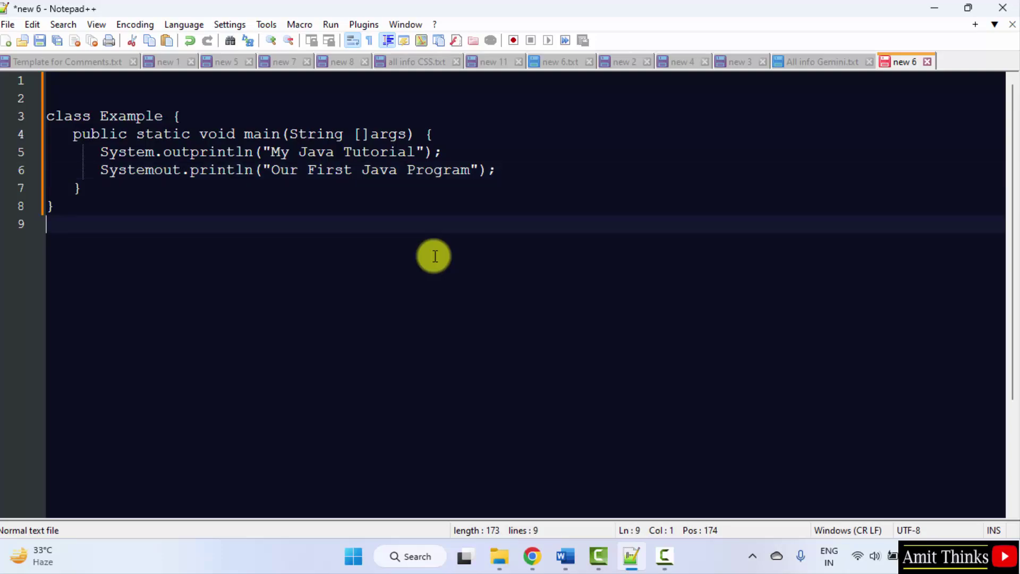
pyautogui.click(165, 85)
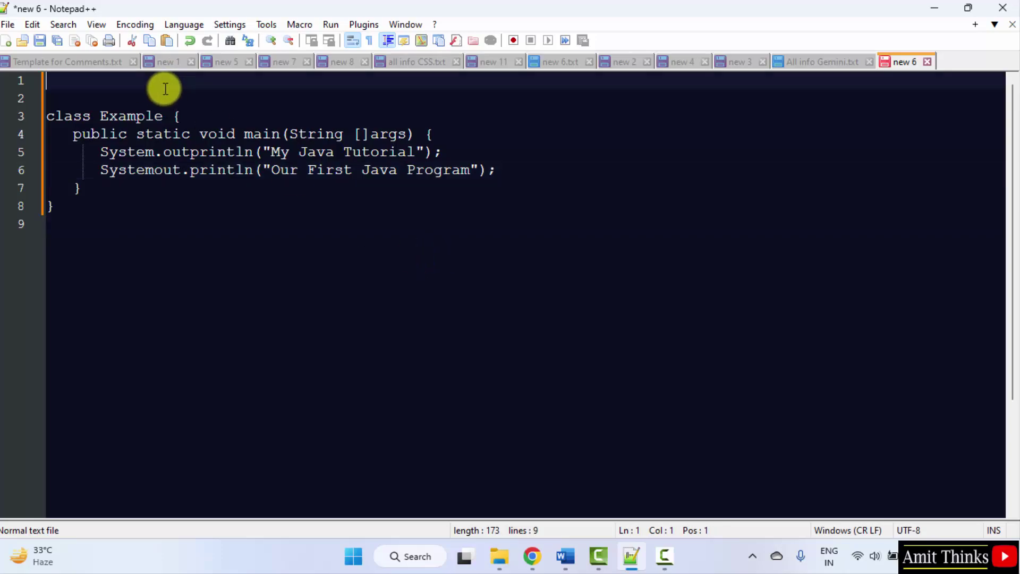
pyautogui.write('How do I ')
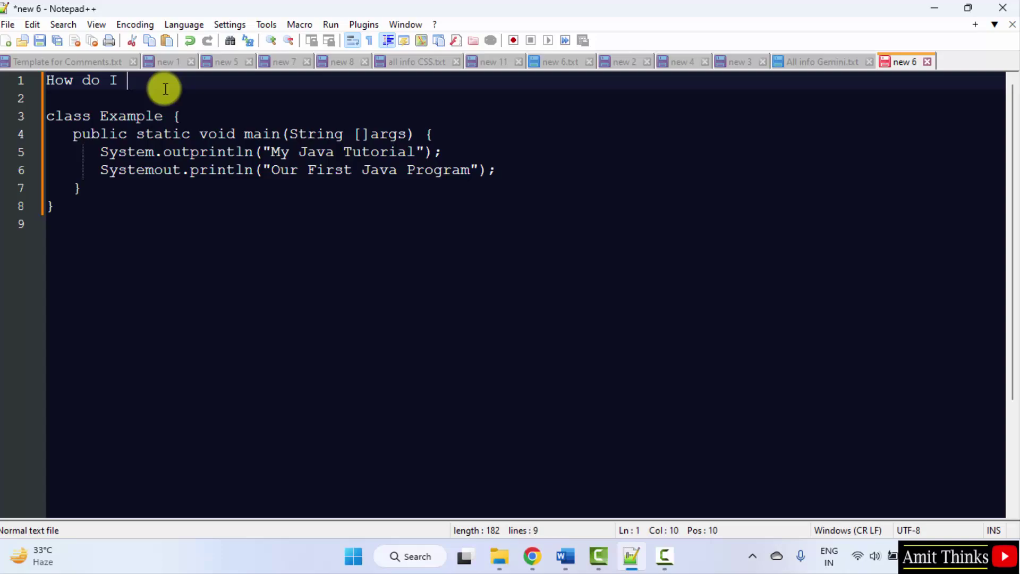
pyautogui.write('fix the')
pyautogui.write('following Java code which prints two lines?')
pyautogui.click(234, 79)
pyautogui.click(308, 80)
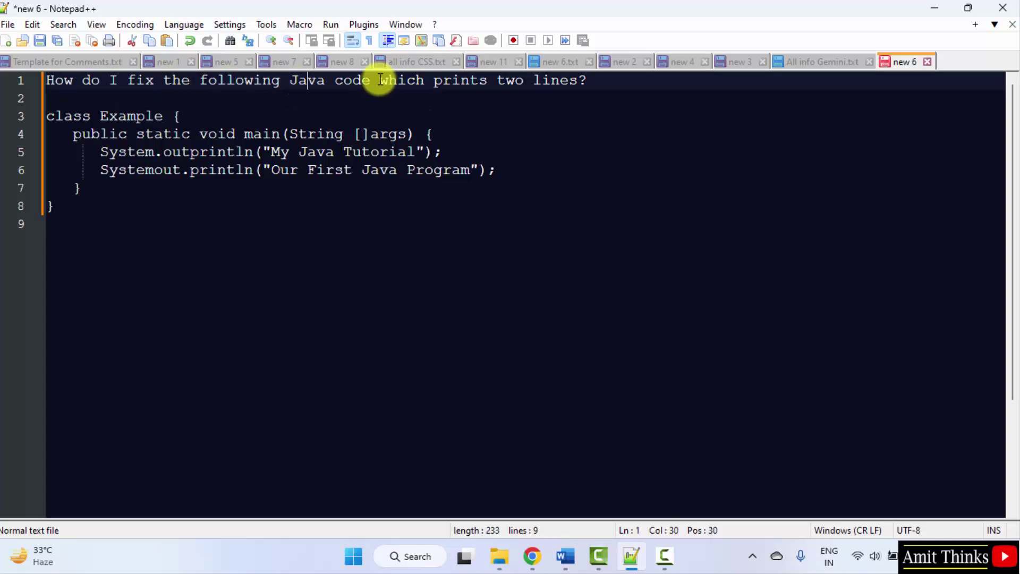
pyautogui.click(502, 79)
pyautogui.click(589, 79)
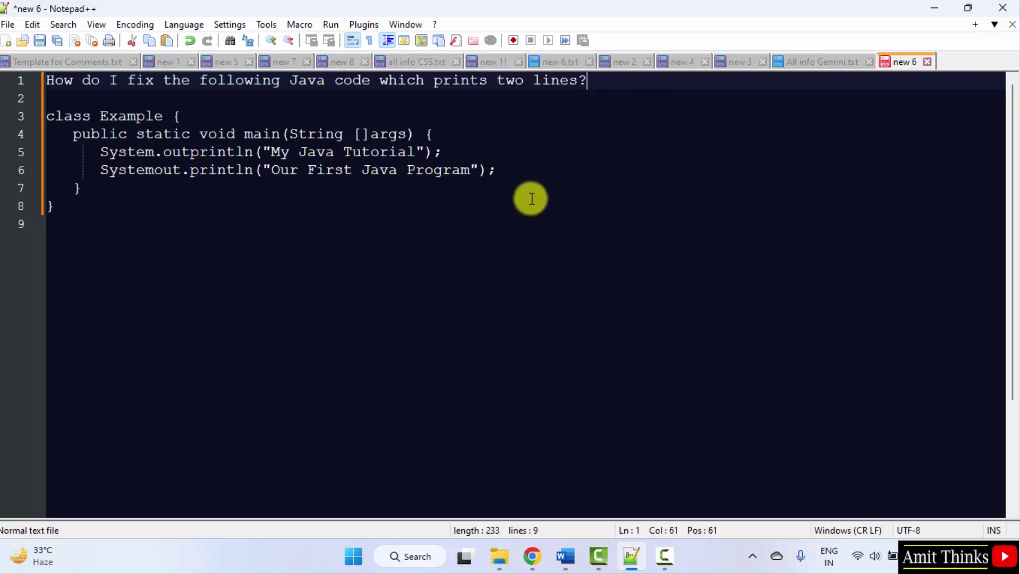
# Copy the question together with the Java code.
pyautogui.click(175, 222)
pyautogui.moveTo(175, 222); pyautogui.dragTo(45, 78)
pyautogui.rightClick(63, 79)
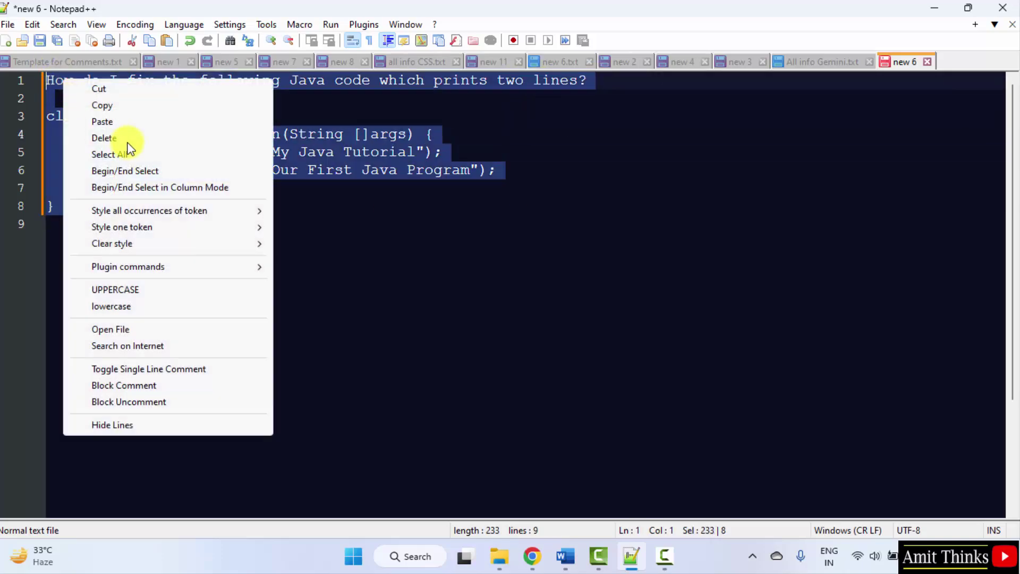
pyautogui.click(102, 104)
# Paste the Java fix question and code into the Gemini prompt box.
pyautogui.click(532, 556)
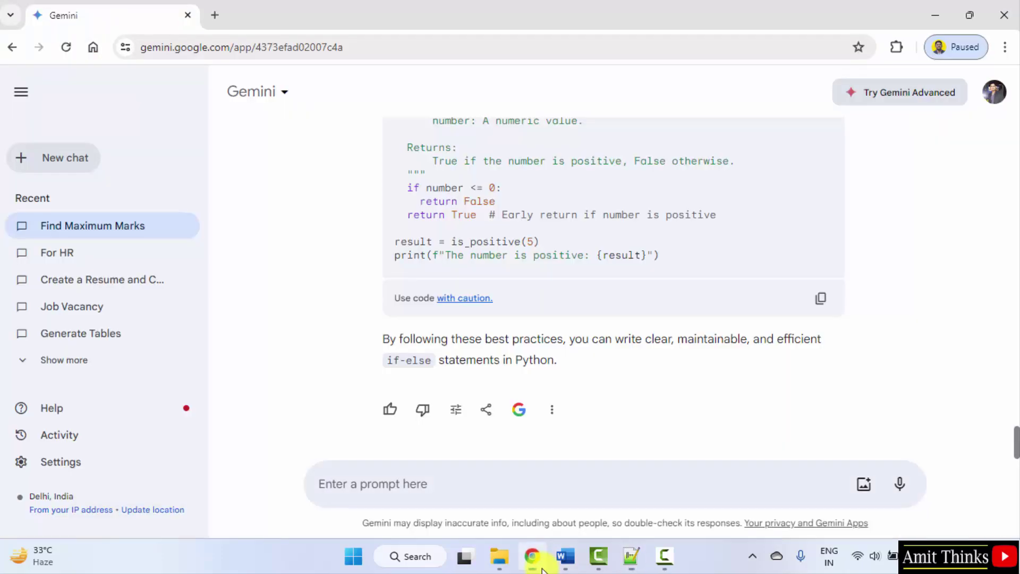
pyautogui.rightClick(423, 478)
pyautogui.click(490, 257)
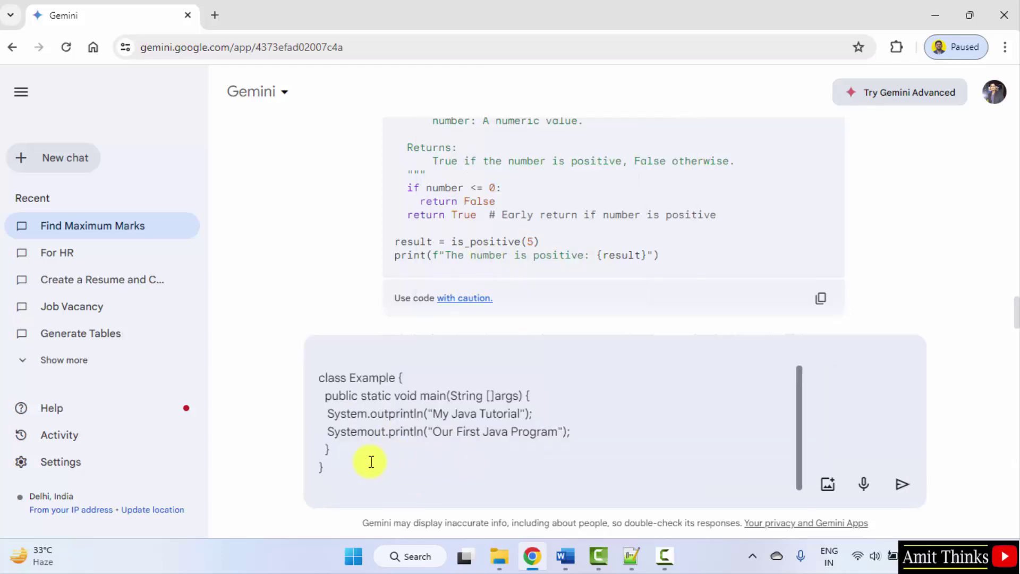
pyautogui.scroll(1, 369, 454)
pyautogui.click(451, 360)
pyautogui.click(419, 412)
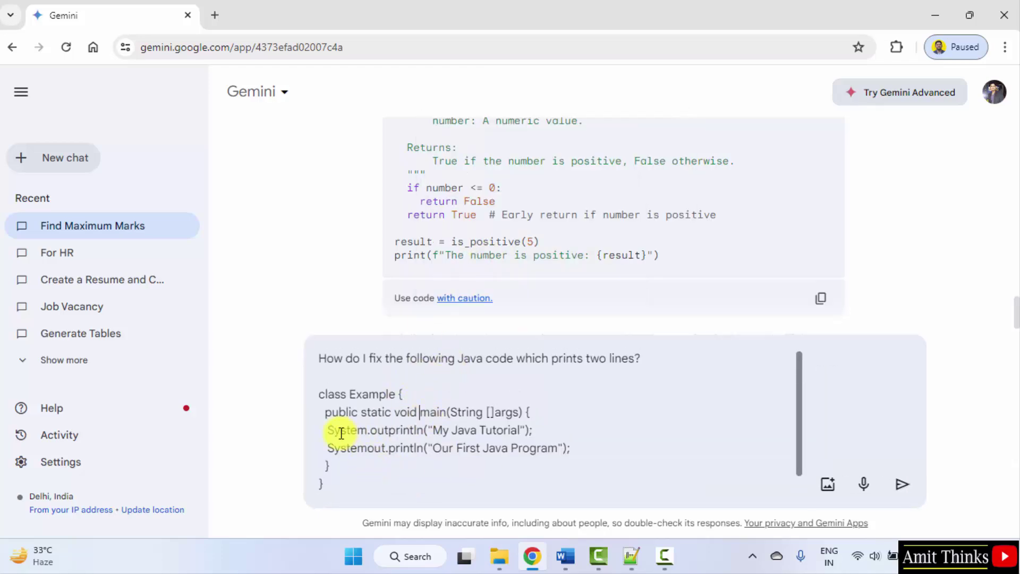
pyautogui.click(477, 448)
pyautogui.click(358, 449)
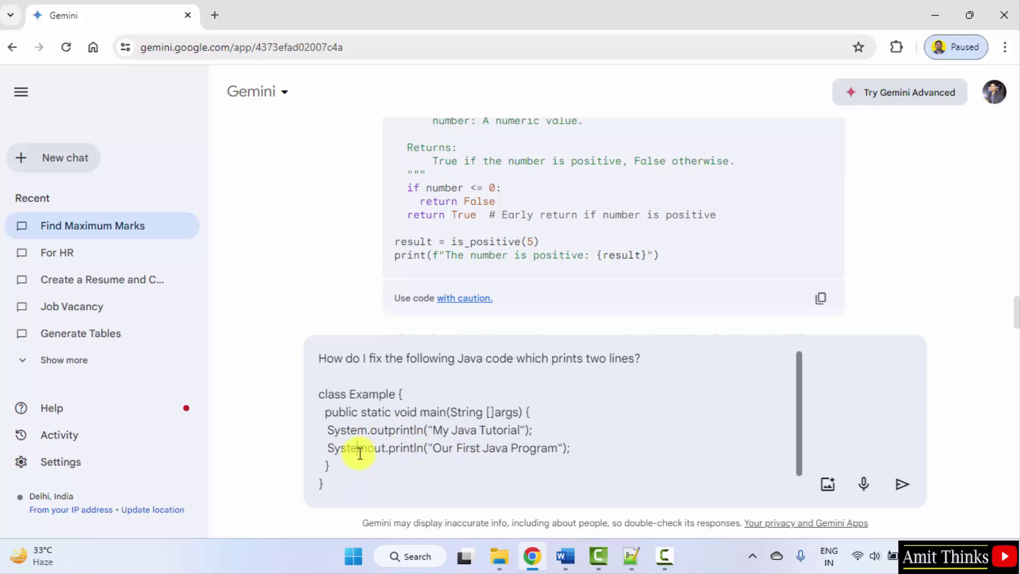
# Send it, skip to the full answer and review the corrected code and corrections list.
pyautogui.click(903, 485)
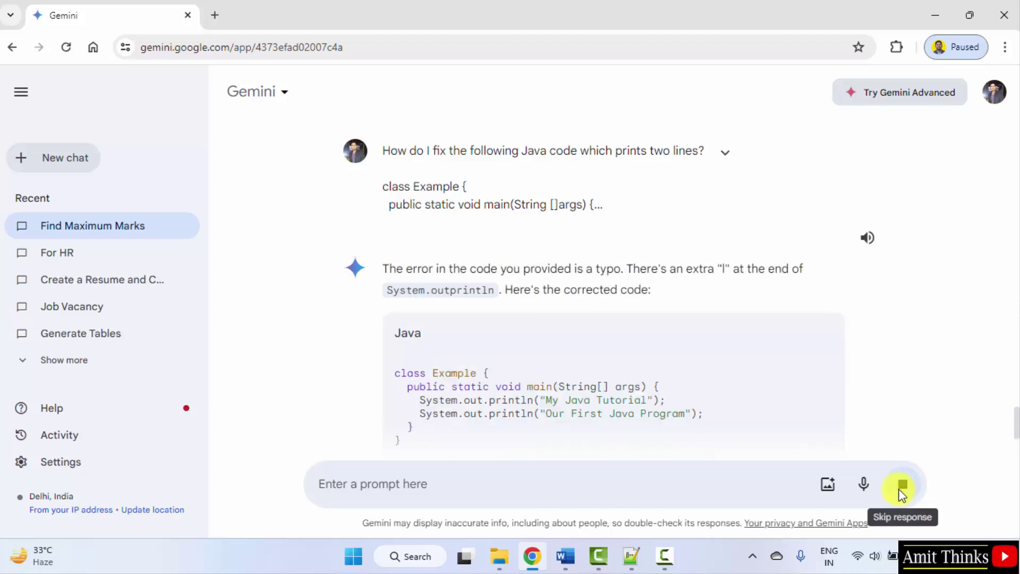
pyautogui.click(903, 486)
pyautogui.scroll(5, 584, 334)
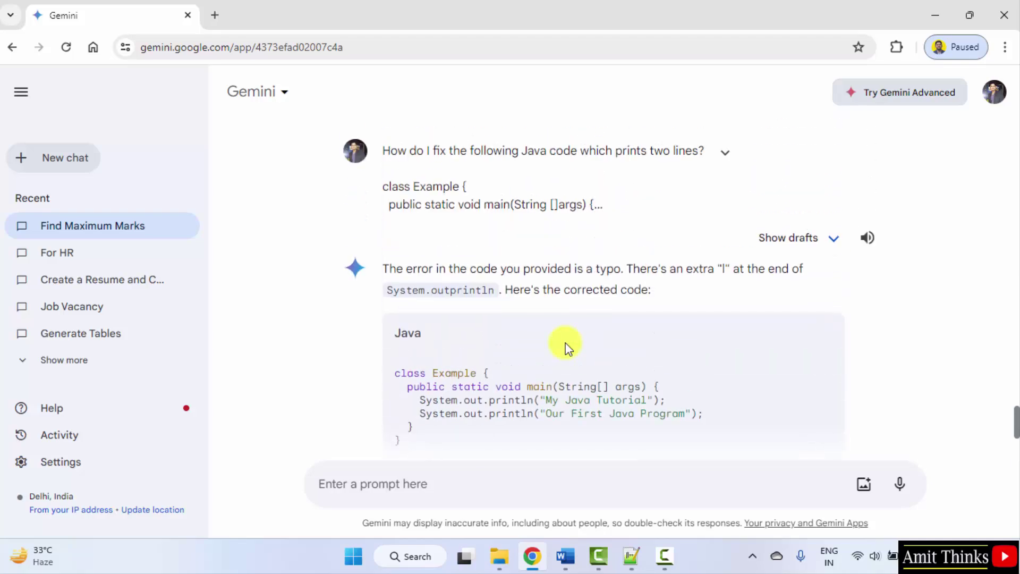
pyautogui.scroll(-3, 521, 365)
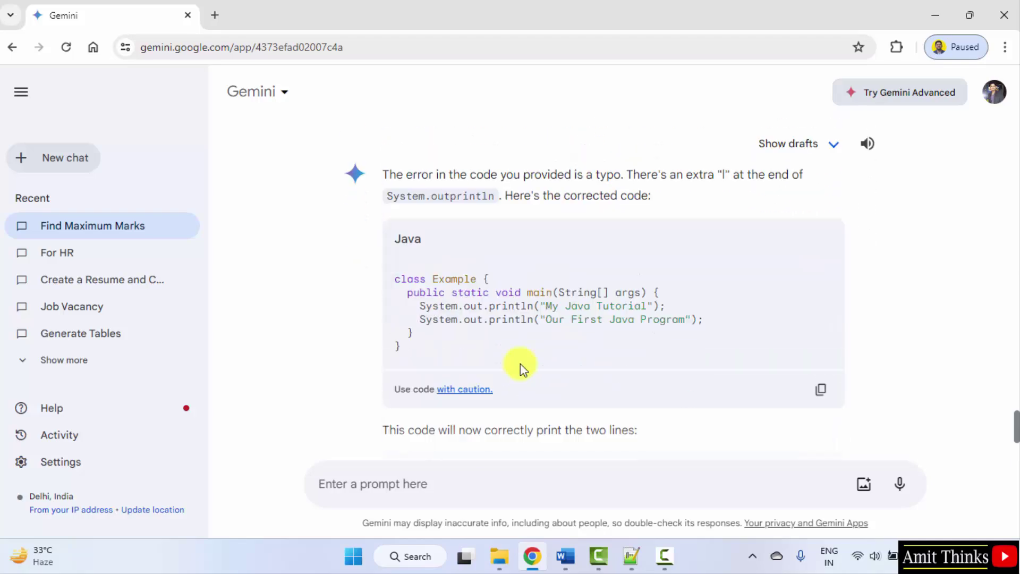
pyautogui.scroll(3, 520, 365)
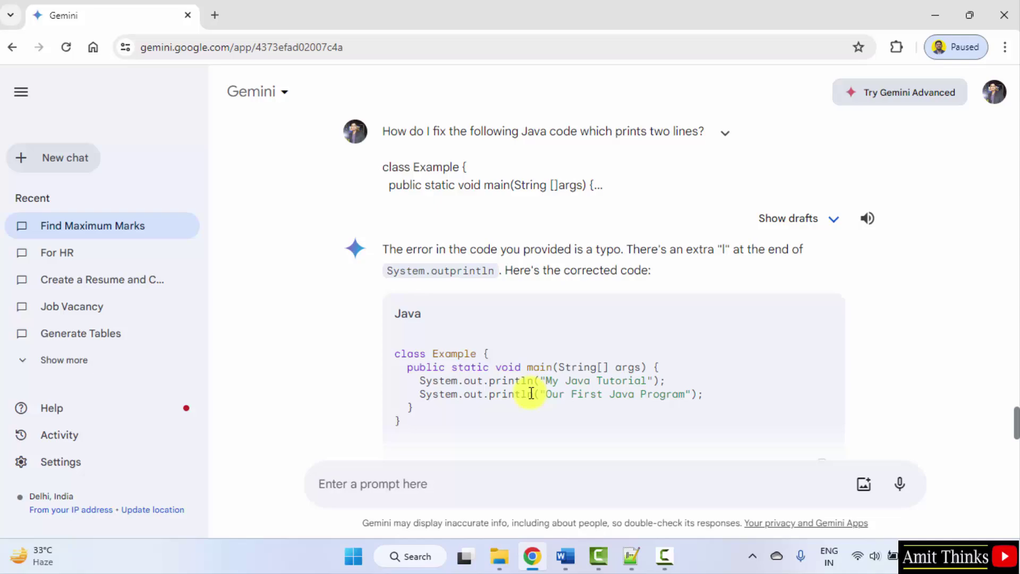
pyautogui.scroll(-6, 534, 393)
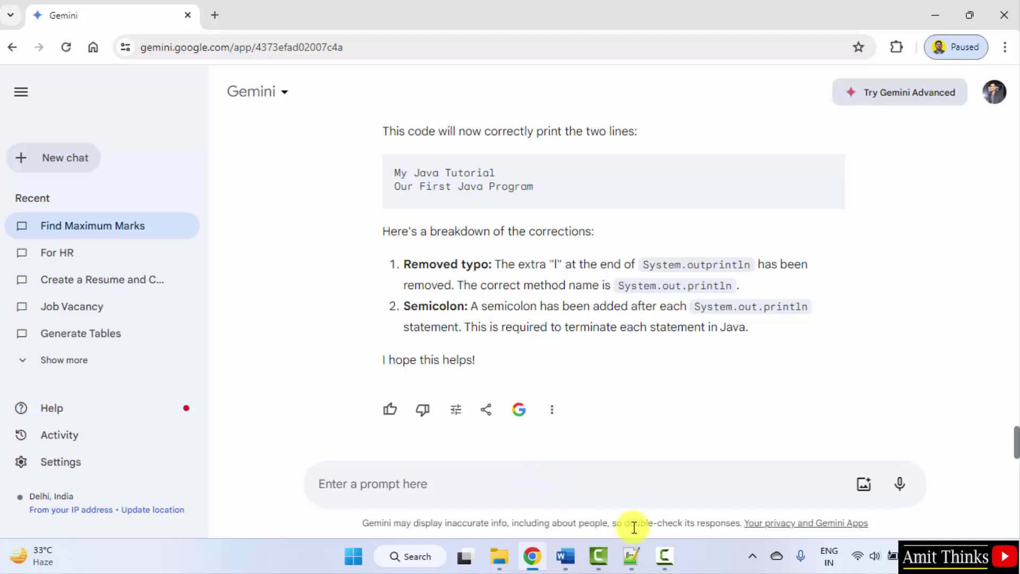
# In Notepad++, put the missing dots back into both println lines.
pyautogui.click(630, 555)
pyautogui.click(305, 228)
pyautogui.click(191, 153)
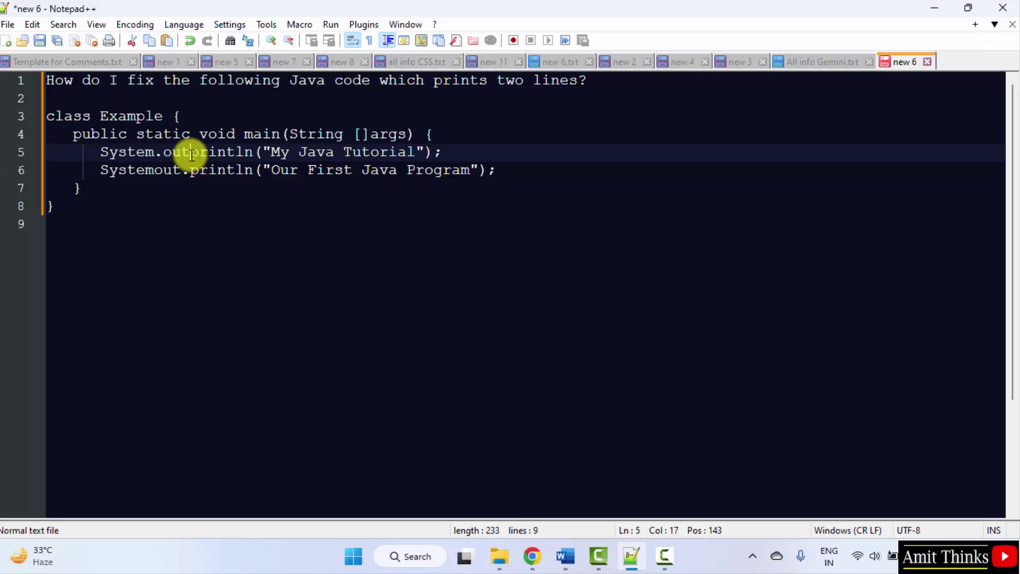
pyautogui.write('.')
pyautogui.click(155, 171)
pyautogui.write('.')
pyautogui.click(223, 208)
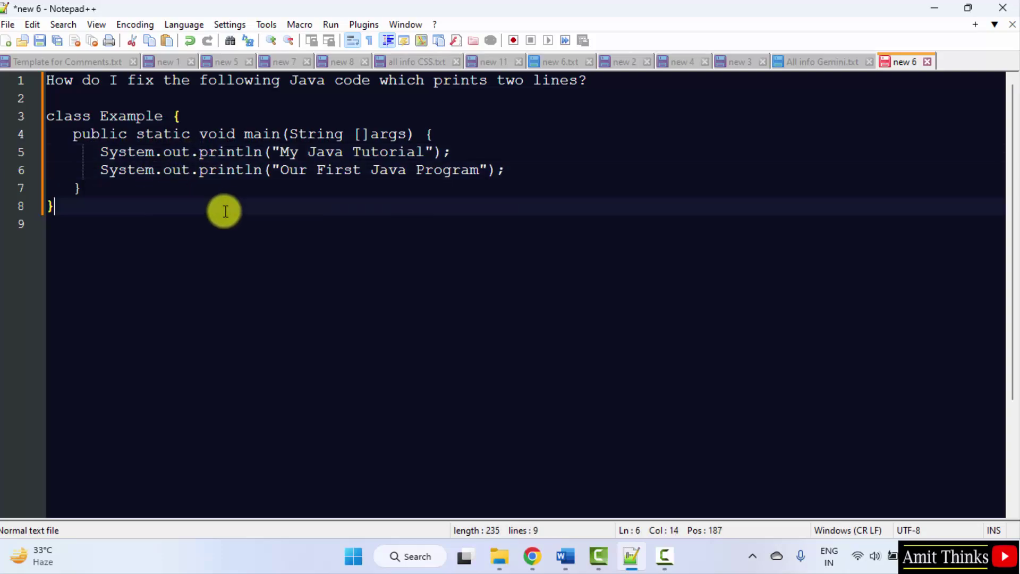
# Replace the line 1 question with 'Write the following code in Python:'.
pyautogui.tripleClick(567, 87)
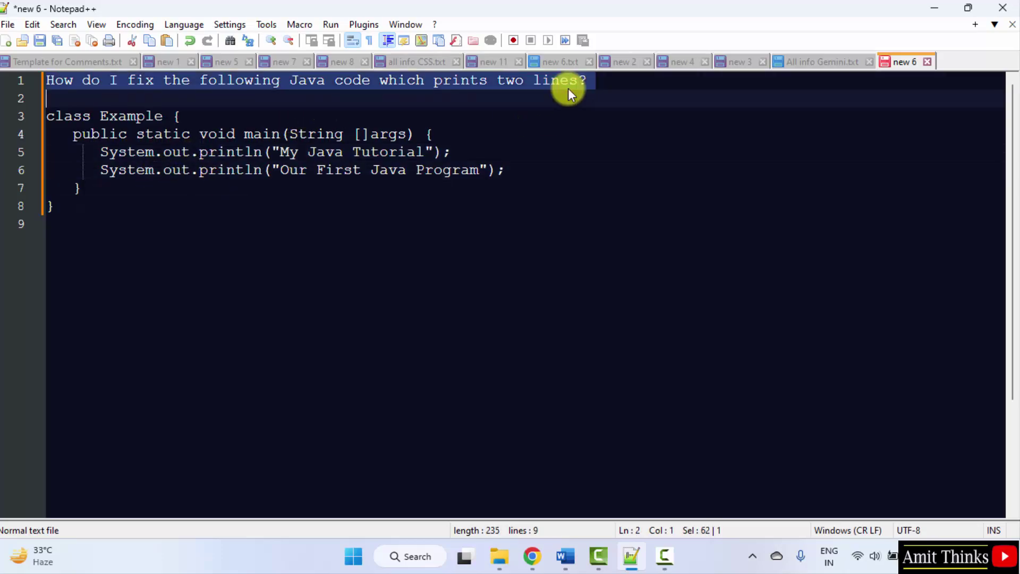
pyautogui.press('BackSpace')
pyautogui.press('Return')
pyautogui.press('Up')
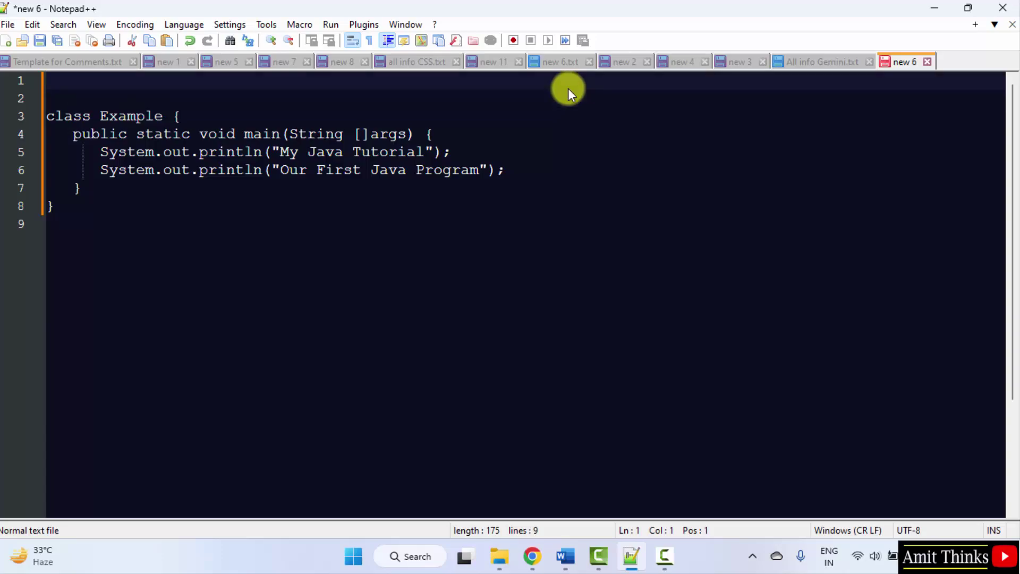
pyautogui.hotkey('ctrl', 'v')
pyautogui.hotkey('ctrl', 'z')
pyautogui.click(353, 134)
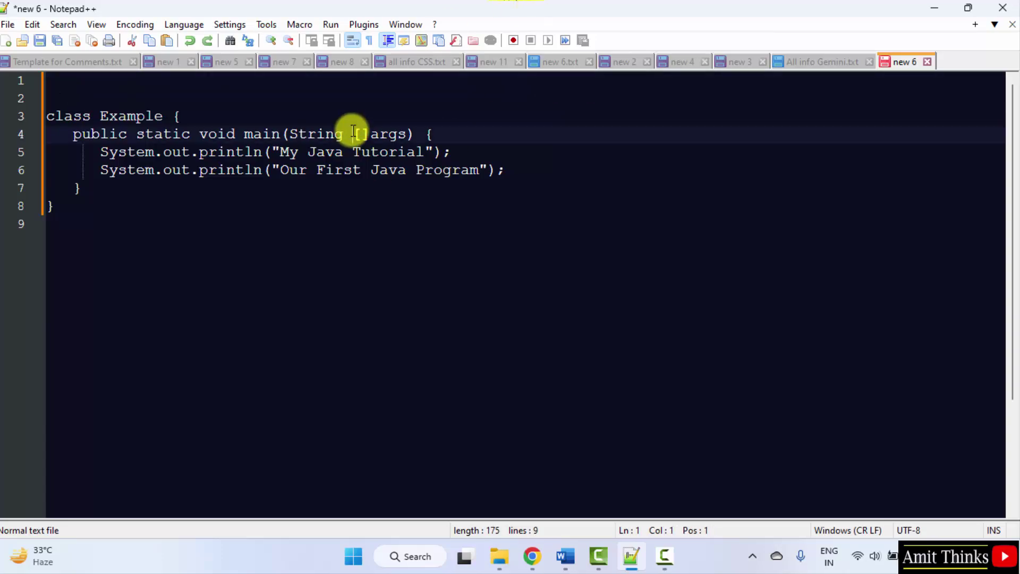
pyautogui.click(159, 81)
pyautogui.write('Write')
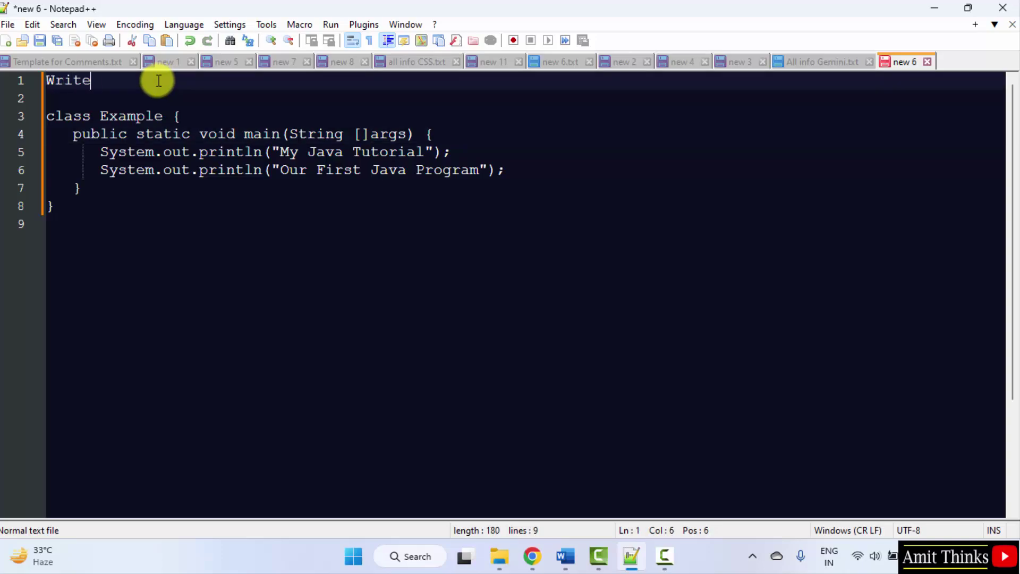
pyautogui.write(' the following ')
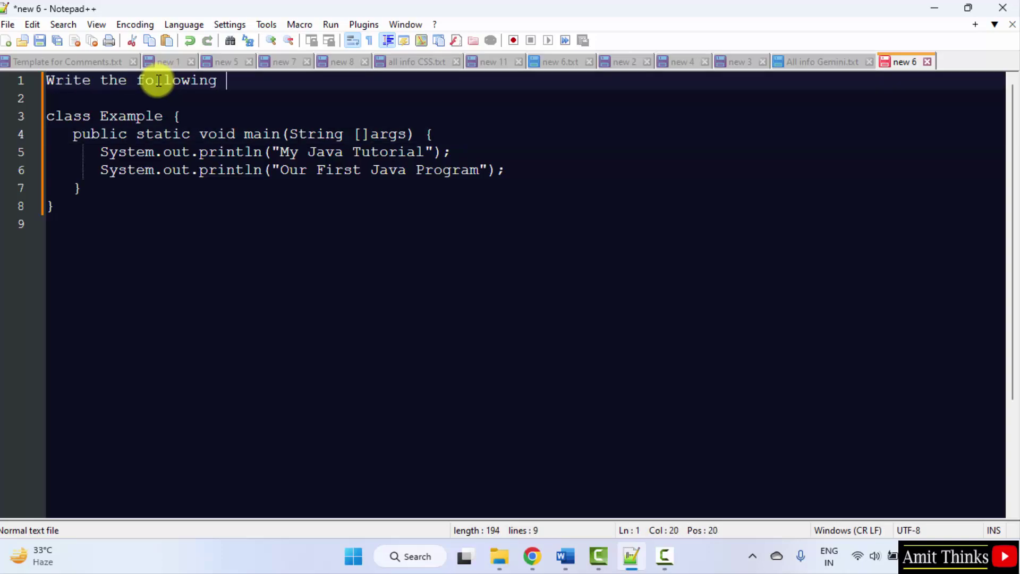
pyautogui.write('code in Pytho')
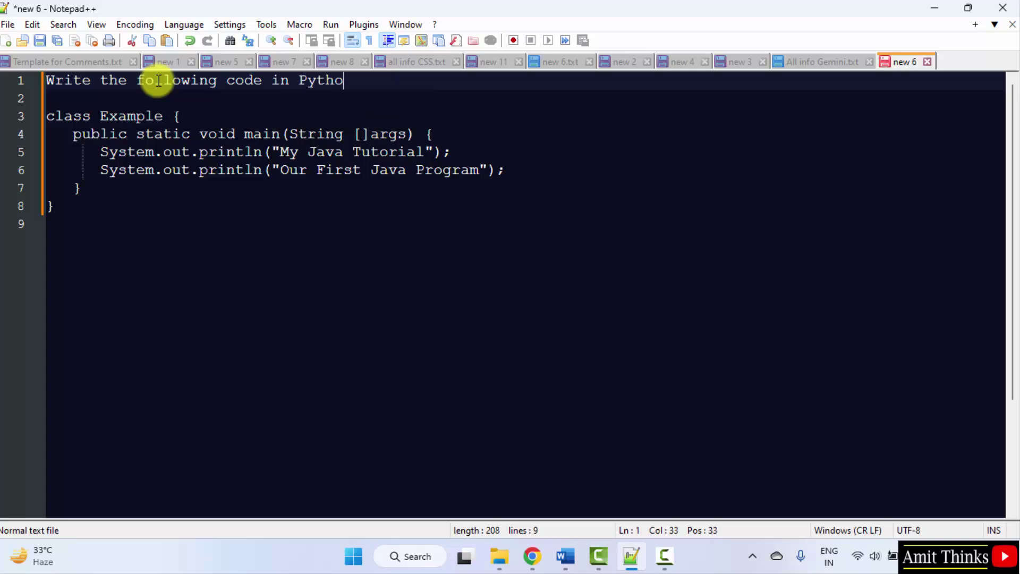
pyautogui.write('n:')
# Copy the whole file, request plus corrected Java class.
pyautogui.hotkey('ctrl', 'a')
pyautogui.rightClick(123, 94)
pyautogui.rightClick(96, 129)
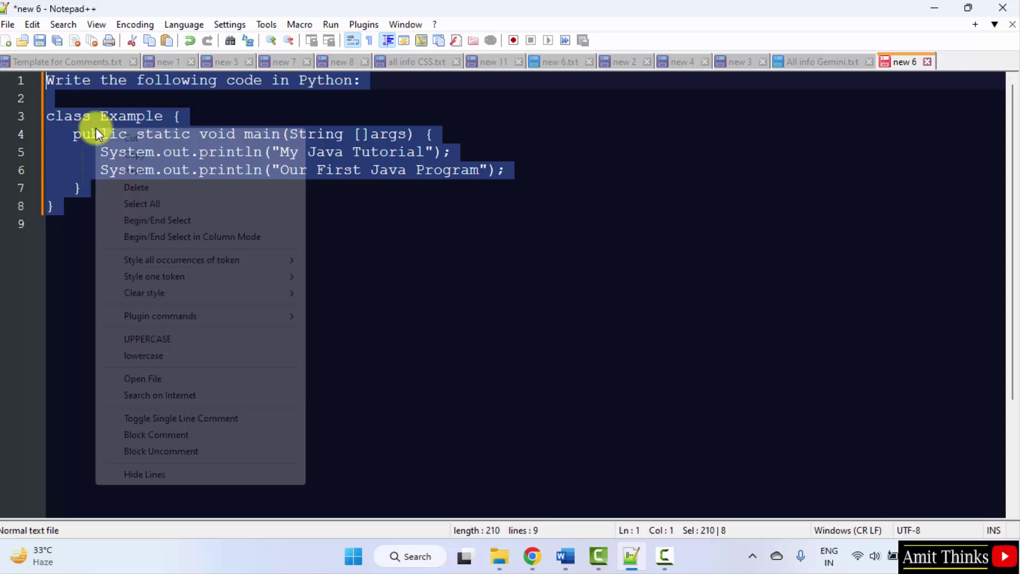
pyautogui.click(132, 154)
# Paste the Python conversion request with the Java code into Gemini and send it.
pyautogui.click(533, 557)
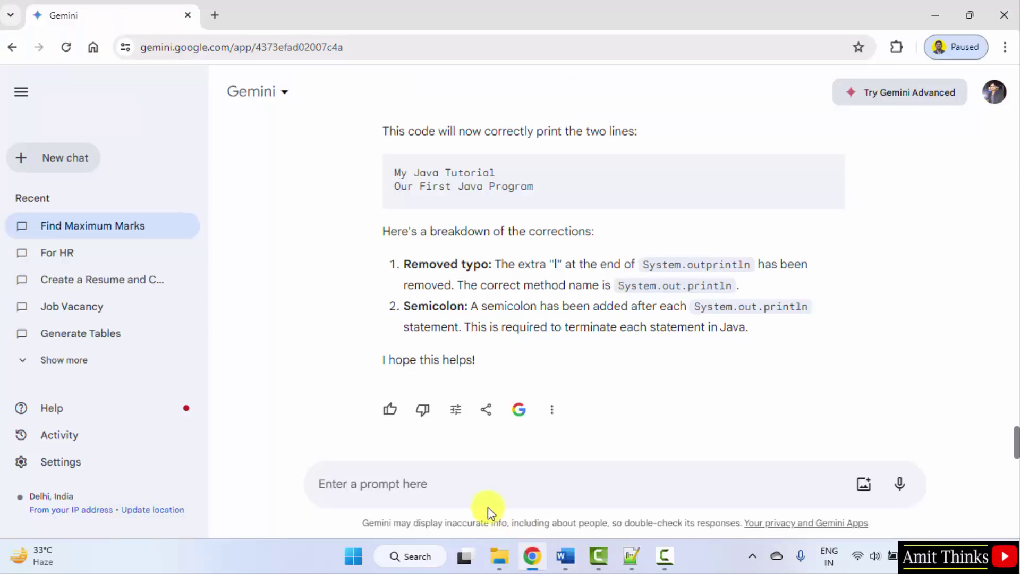
pyautogui.rightClick(453, 482)
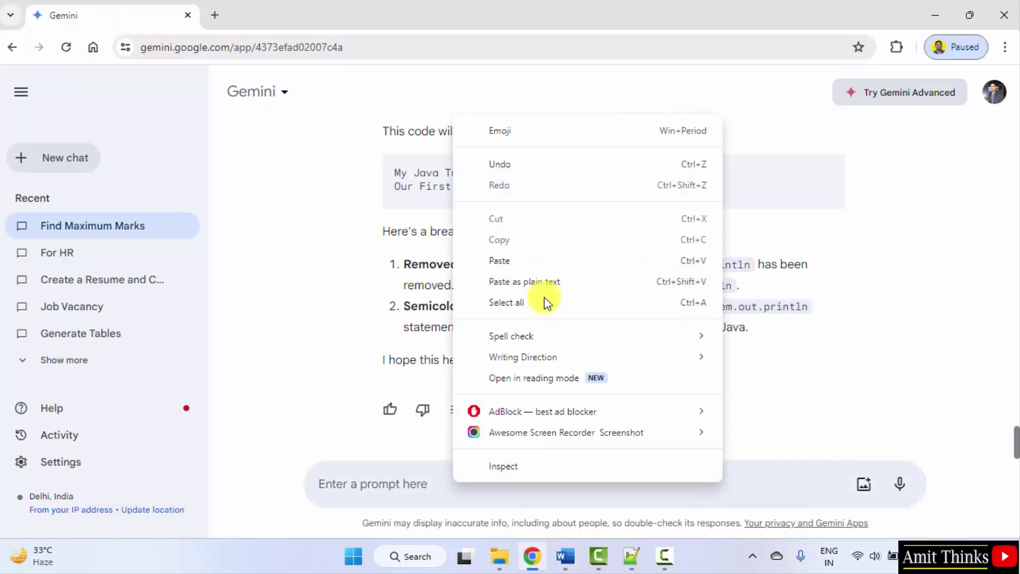
pyautogui.click(540, 256)
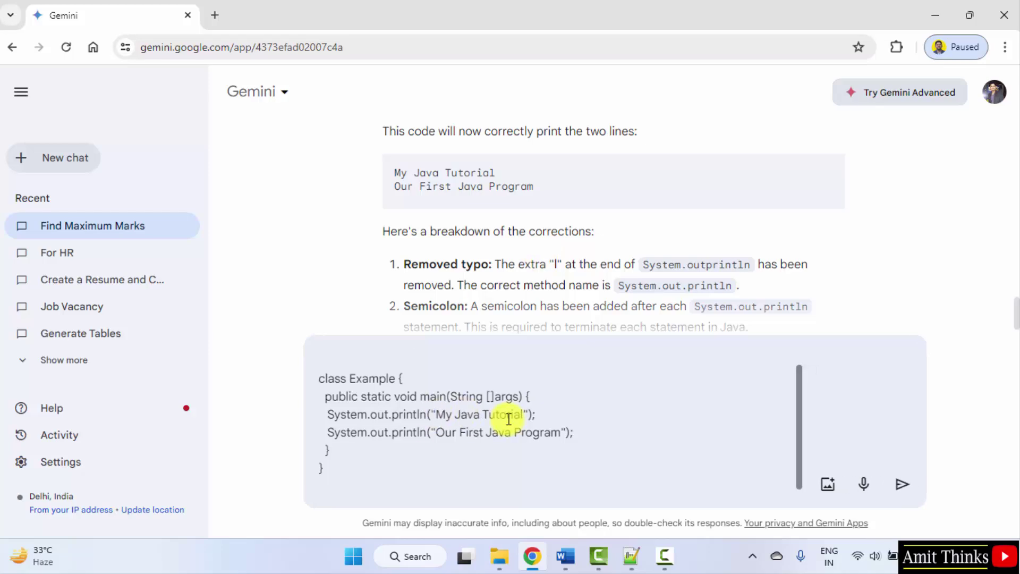
pyautogui.scroll(1, 441, 431)
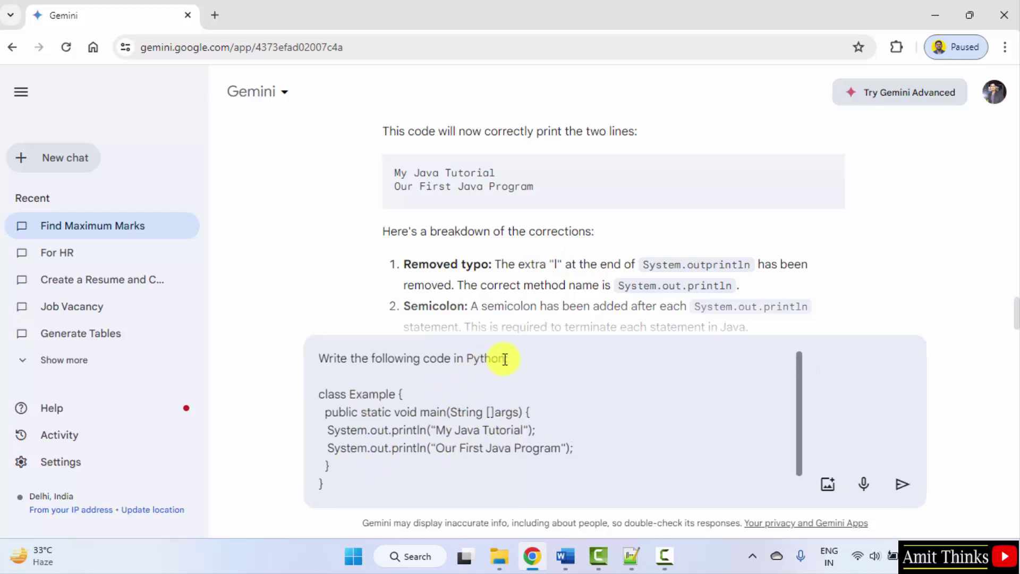
pyautogui.moveTo(320, 357); pyautogui.dragTo(528, 371)
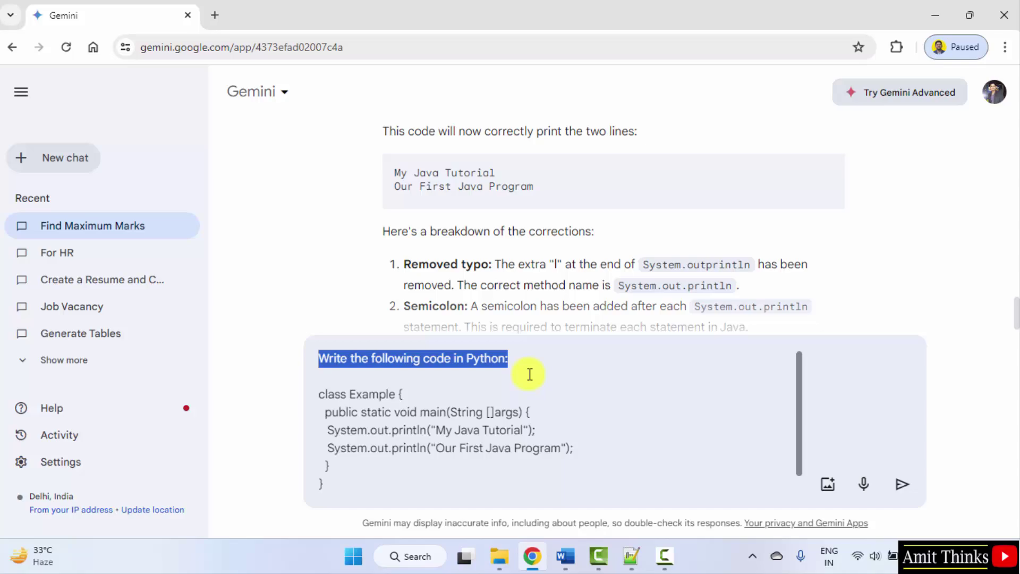
pyautogui.click(530, 375)
pyautogui.click(901, 485)
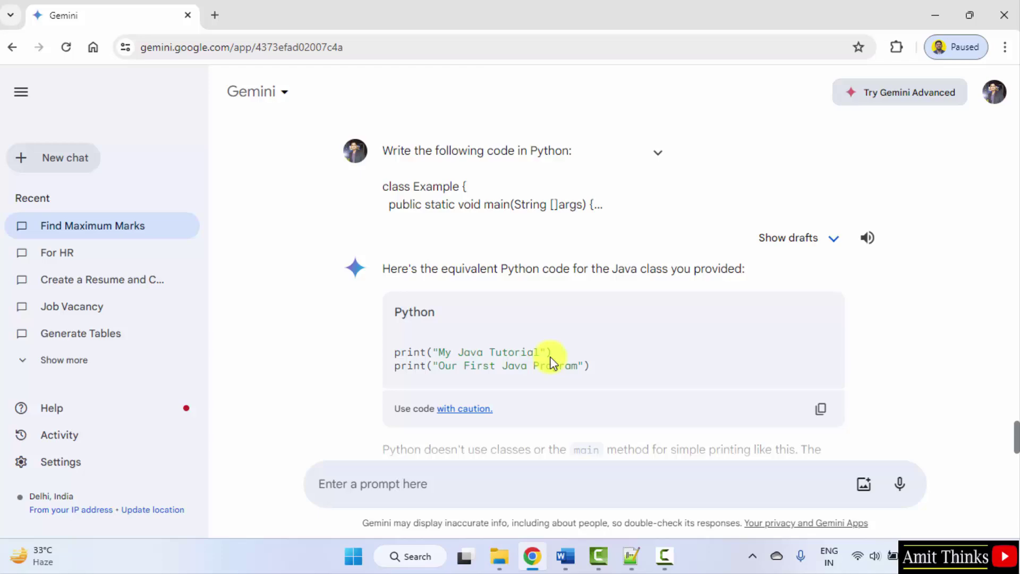
pyautogui.scroll(-2, 570, 283)
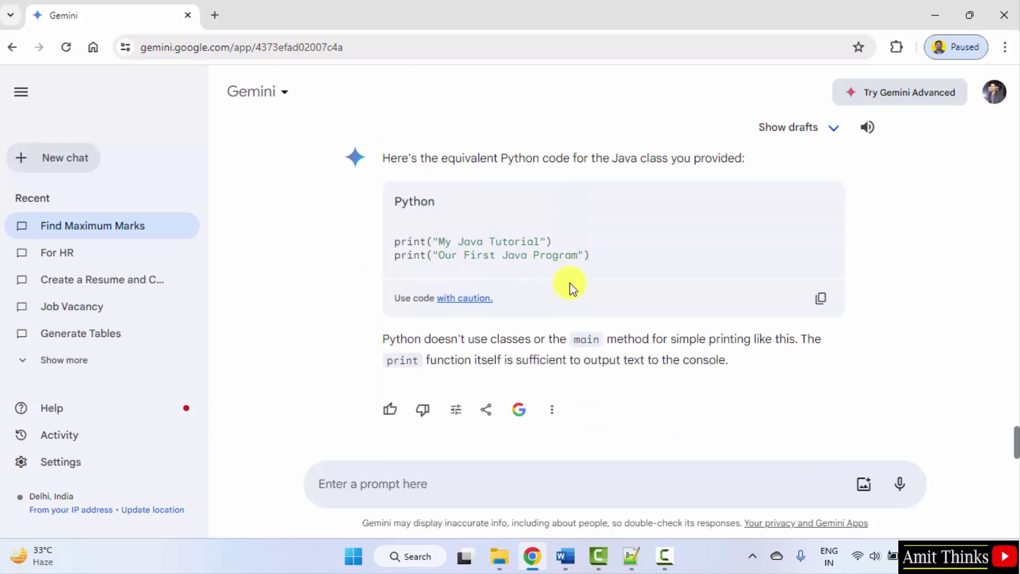
pyautogui.click(552, 410)
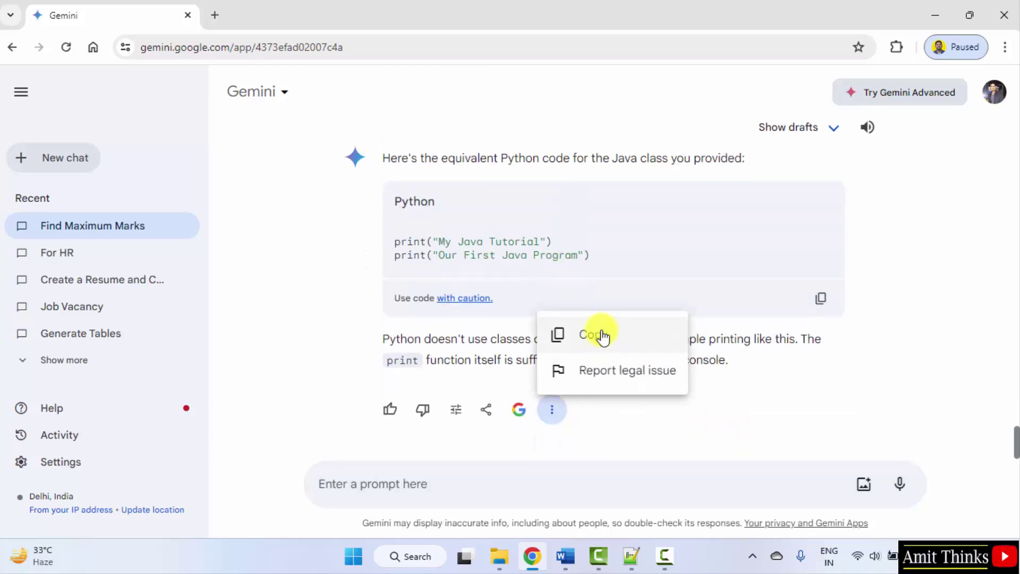
pyautogui.click(486, 410)
pyautogui.click(486, 410)
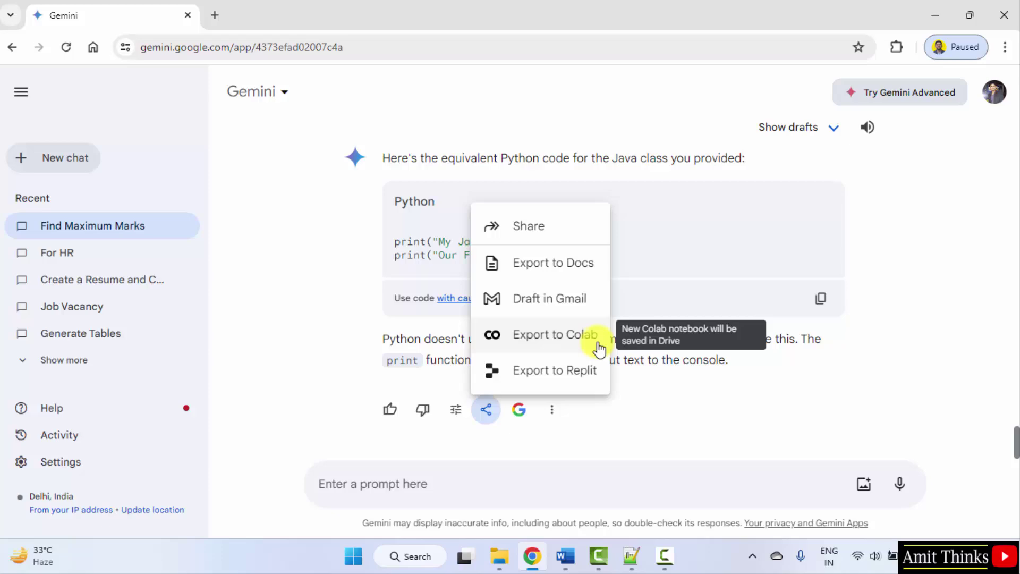
pyautogui.click(671, 407)
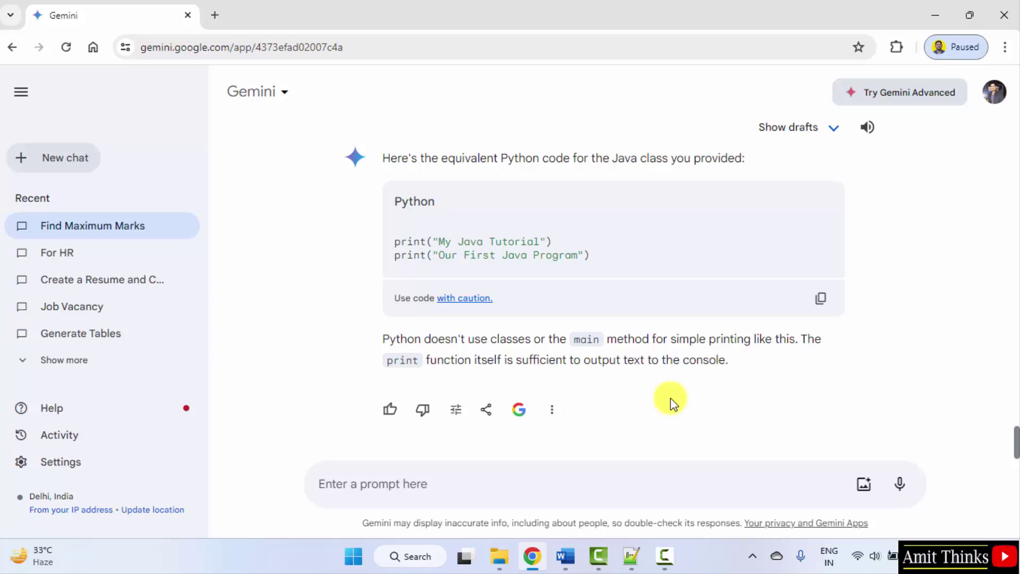
# Retitle the 'Find Maximum Marks' chat in the Recent sidebar list as 'For Coders'.
pyautogui.click(1018, 320)
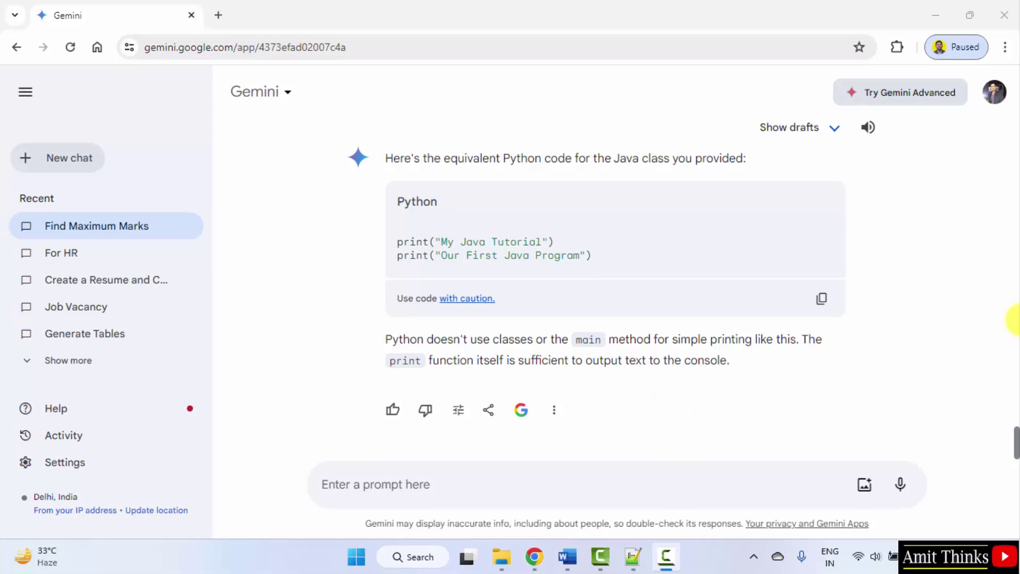
pyautogui.click(189, 228)
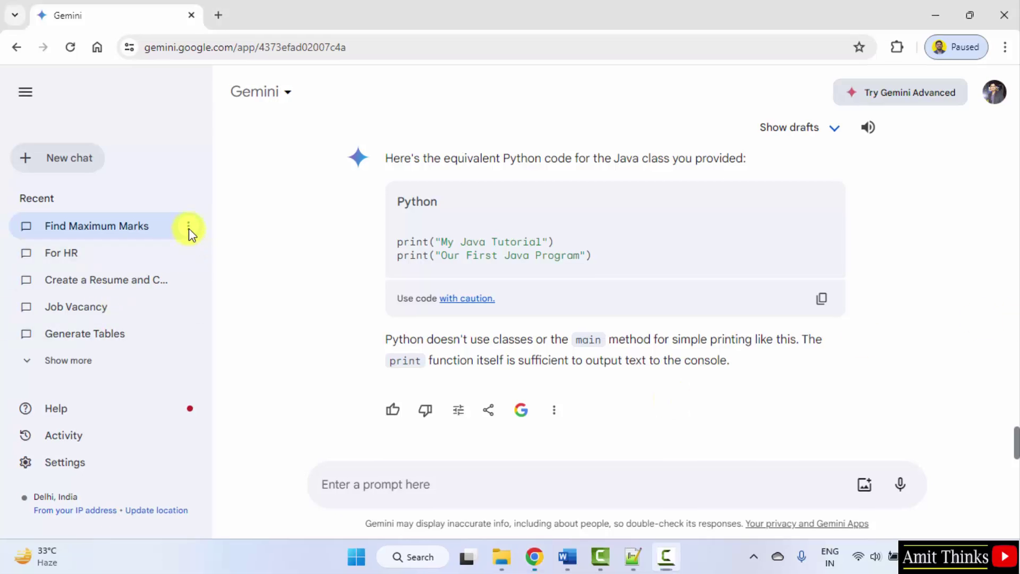
pyautogui.click(188, 226)
pyautogui.click(257, 254)
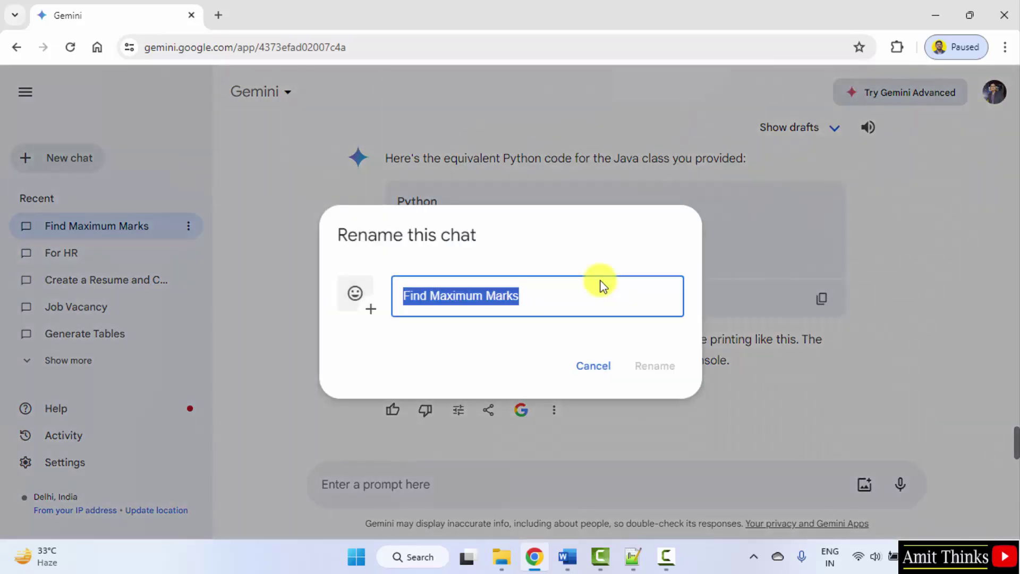
pyautogui.write('For Coders')
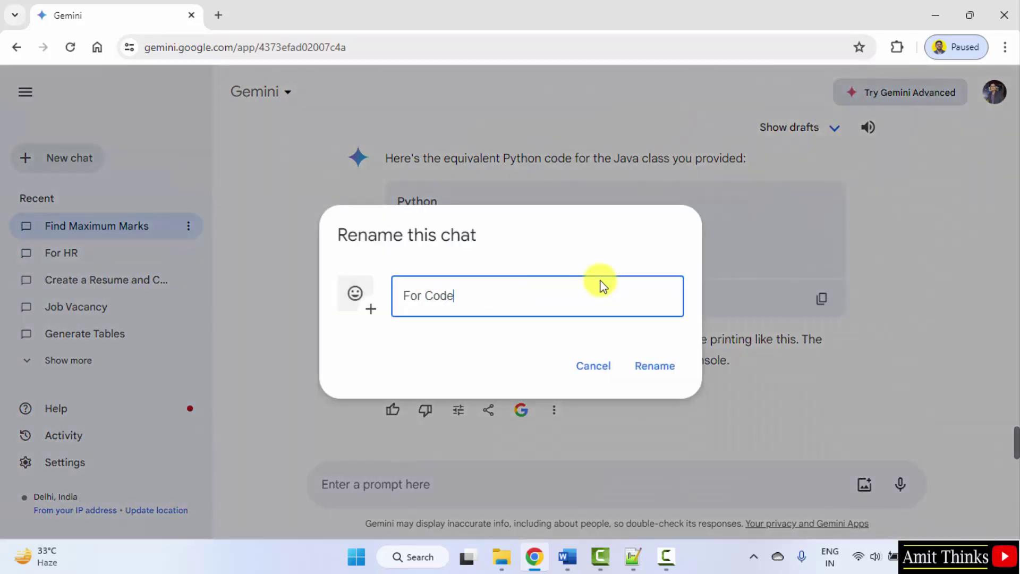
pyautogui.click(657, 364)
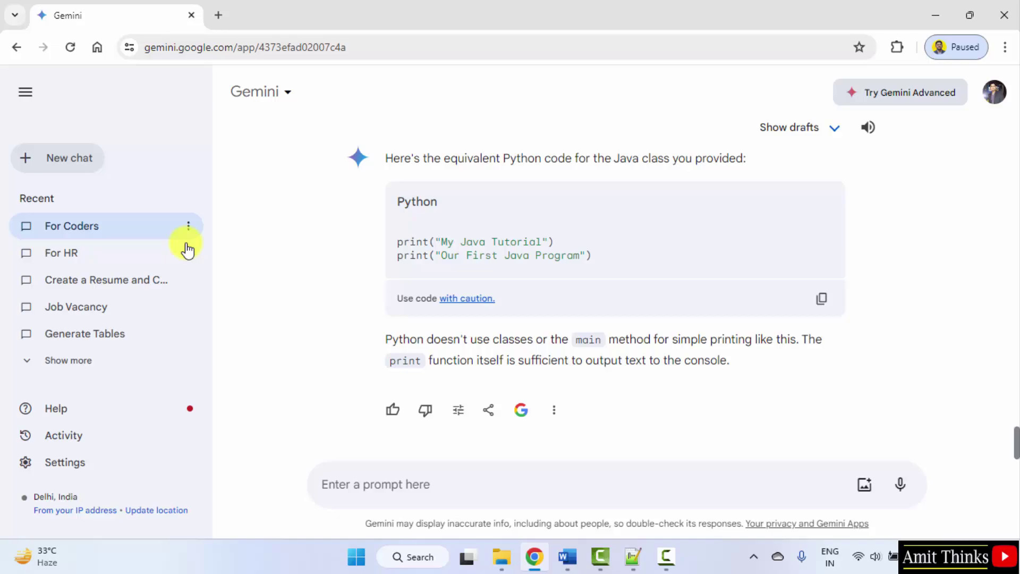